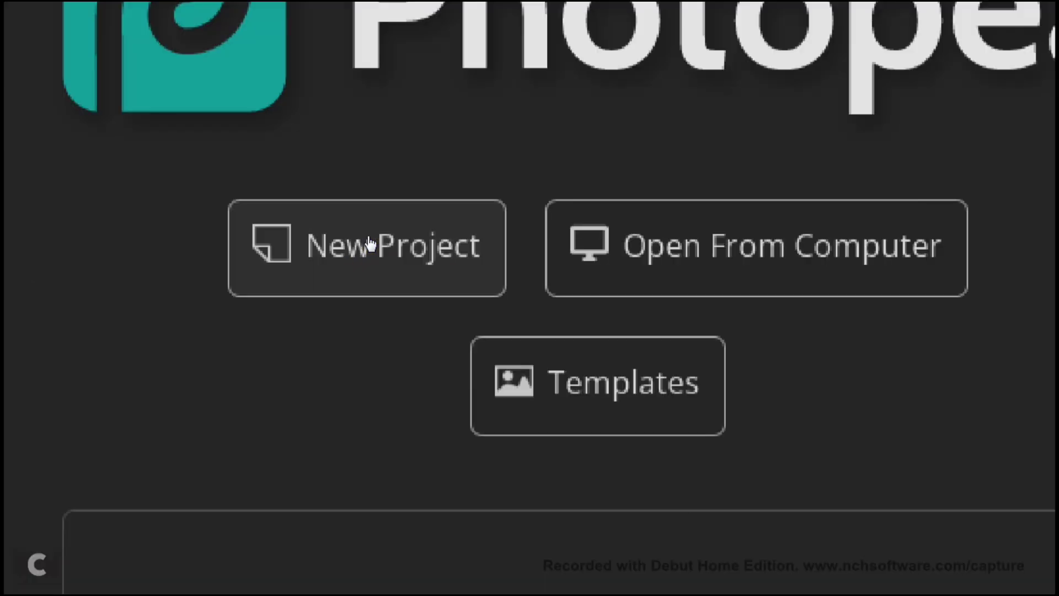
# Step: Open the New Project settings, then close them without creating a project
pyautogui.click(370, 243)
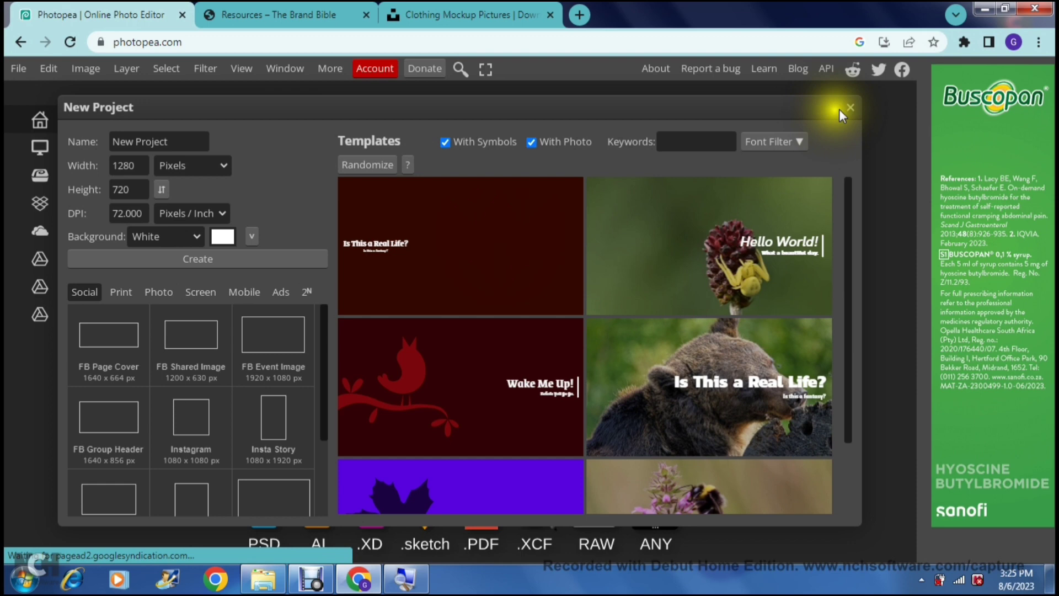
pyautogui.click(850, 108)
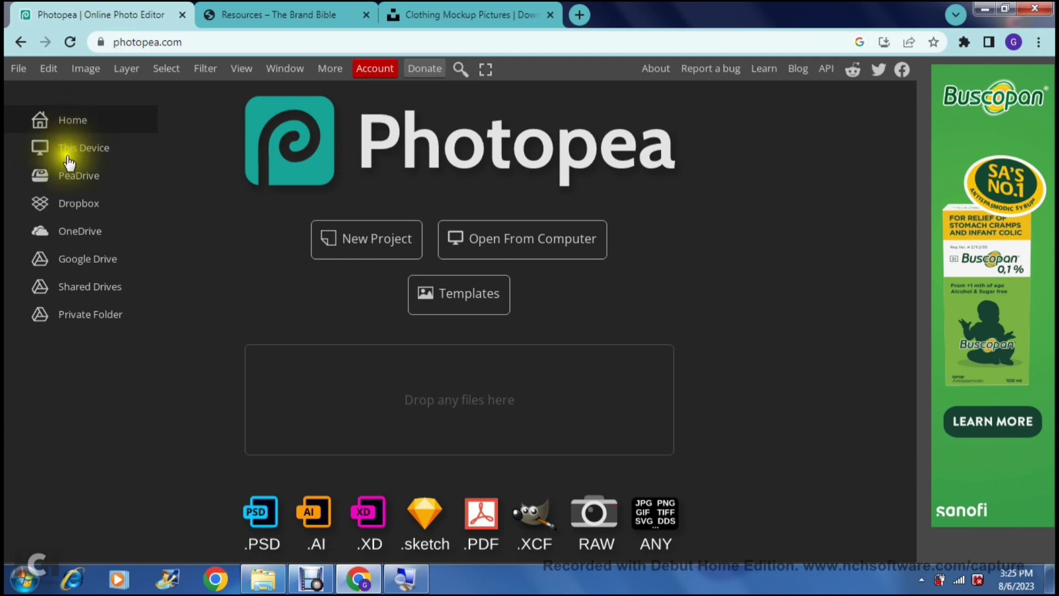
pyautogui.click(68, 177)
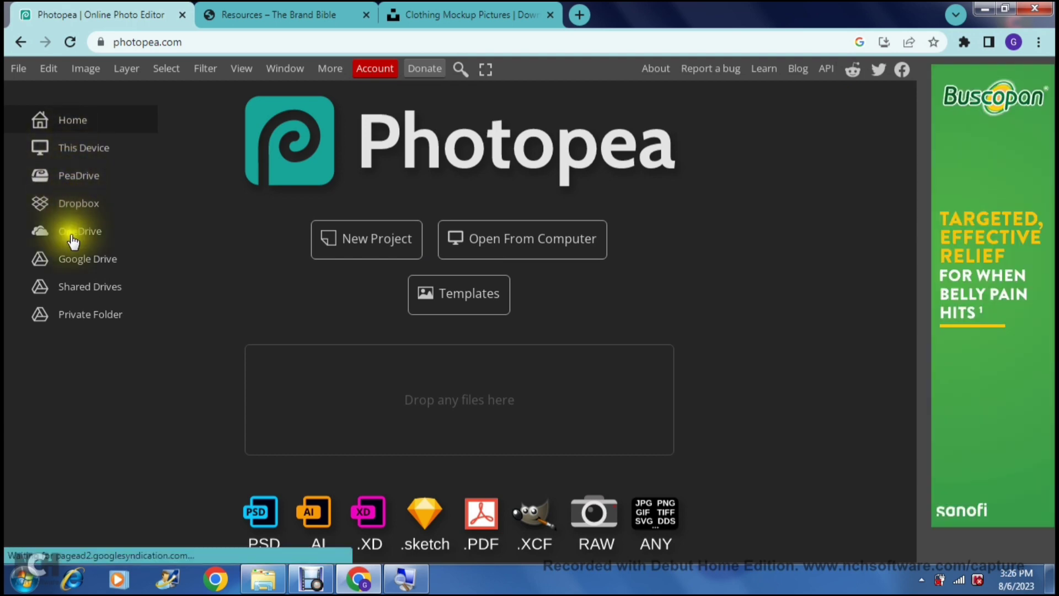
pyautogui.click(75, 338)
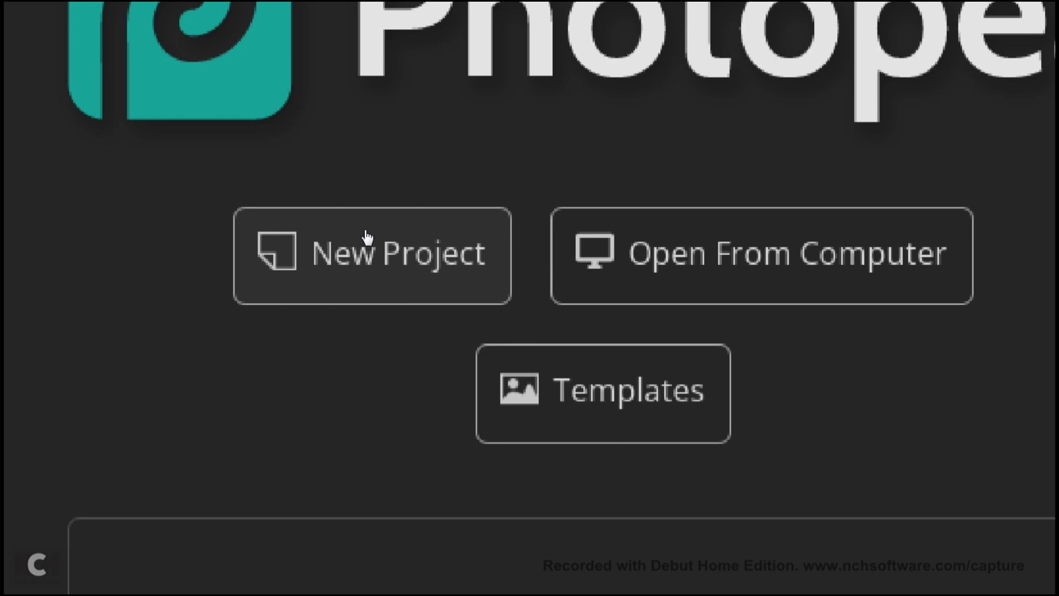
# Step: Open the New Project settings again and replace the default name with 'T Shirts'
pyautogui.click(364, 232)
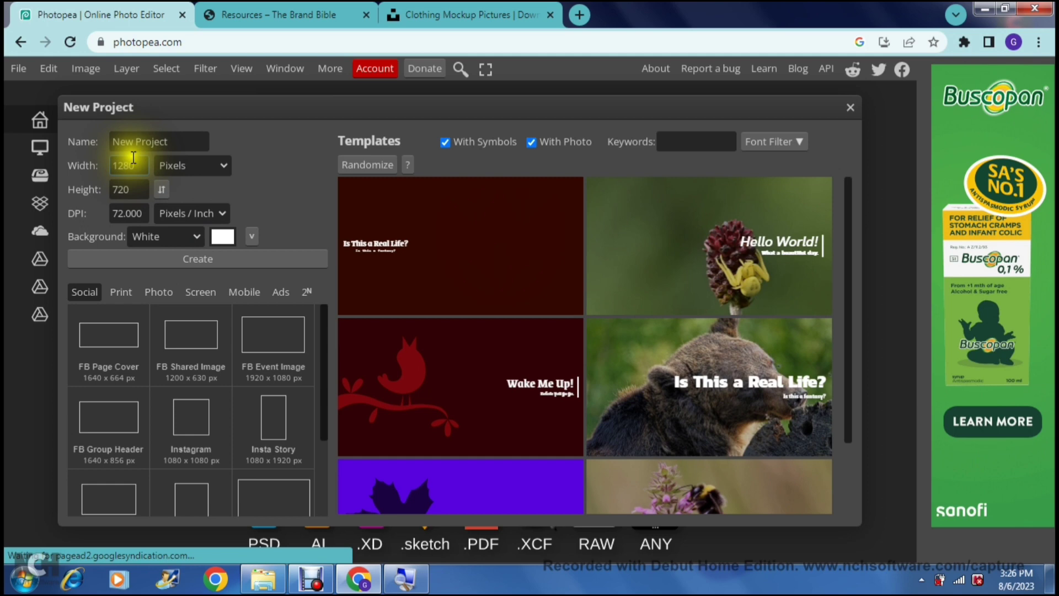
pyautogui.tripleClick(155, 142)
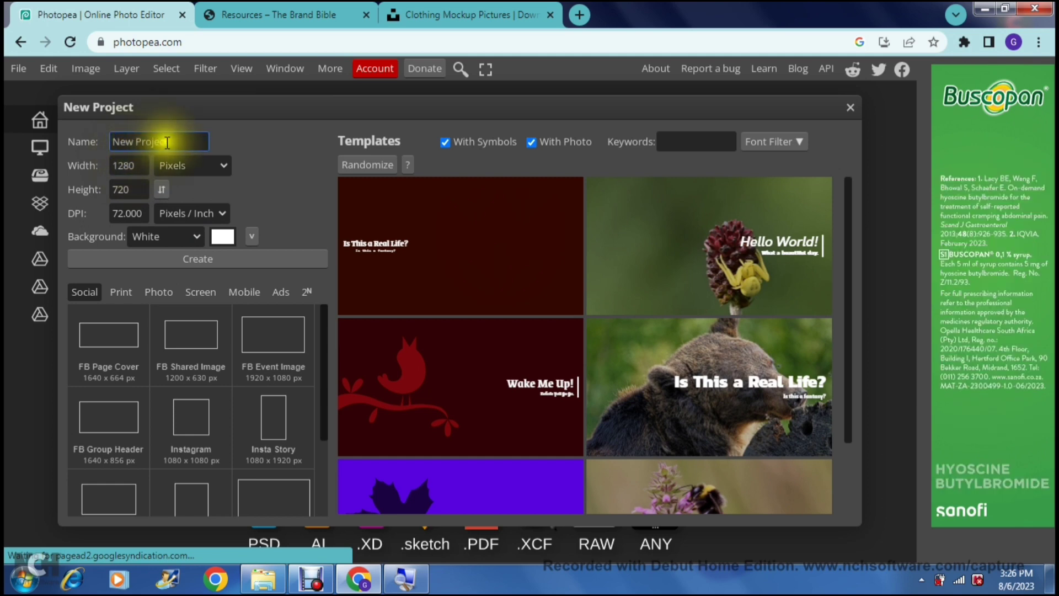
pyautogui.doubleClick(159, 143)
pyautogui.press('BackSpace')
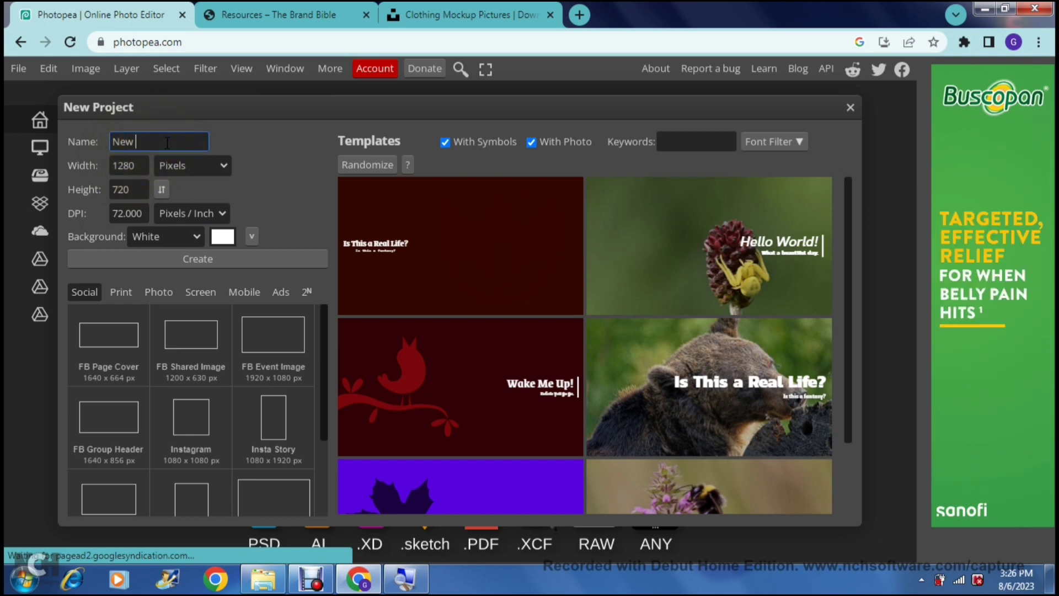
pyautogui.press('BackSpace')
pyautogui.press('BackSpace')
pyautogui.press('BackSpace')
pyautogui.press('BackSpace')
pyautogui.write('T Shirts')
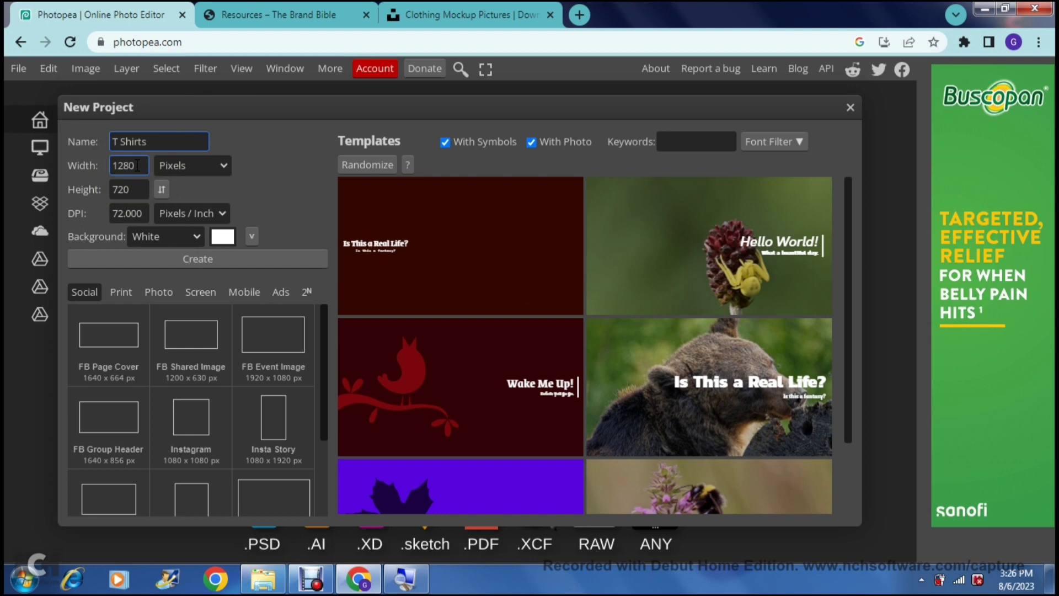
# Step: Keep the size at 1280 × 720 pixels and the resolution at 72 pixels per inch
pyautogui.click(206, 167)
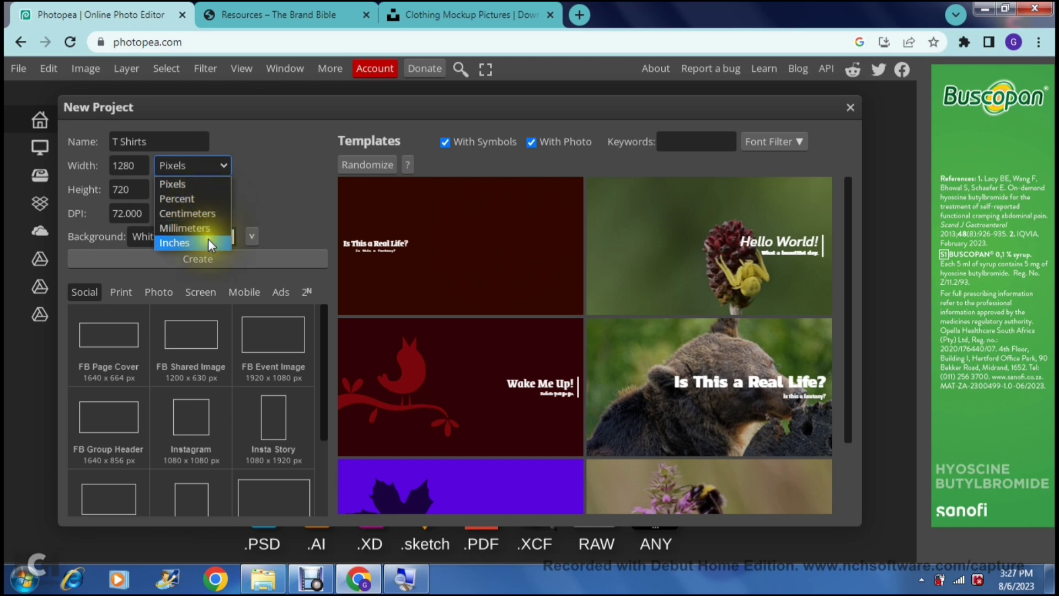
pyautogui.click(269, 183)
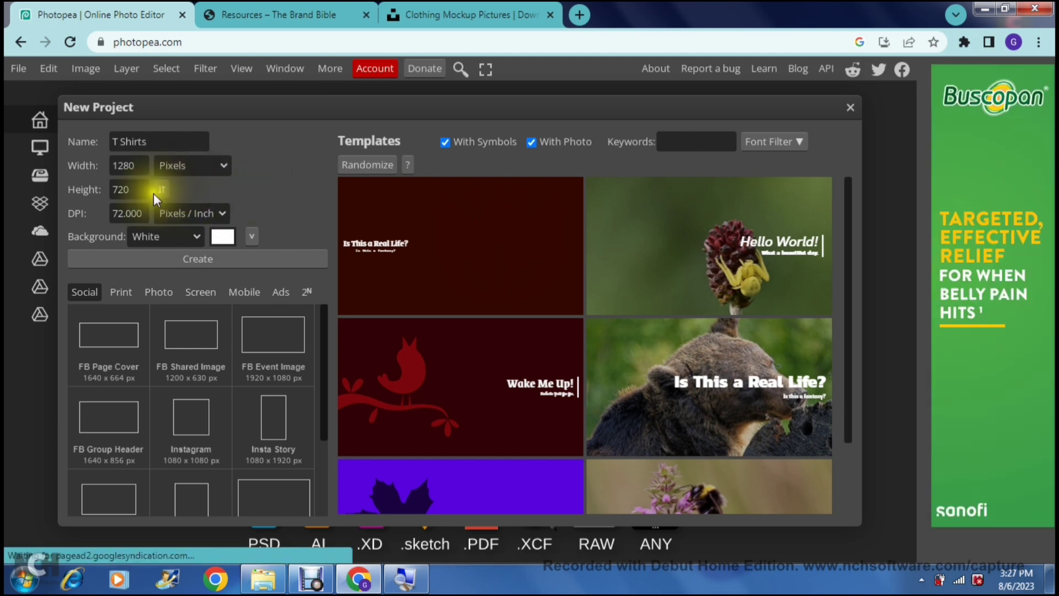
pyautogui.click(116, 164)
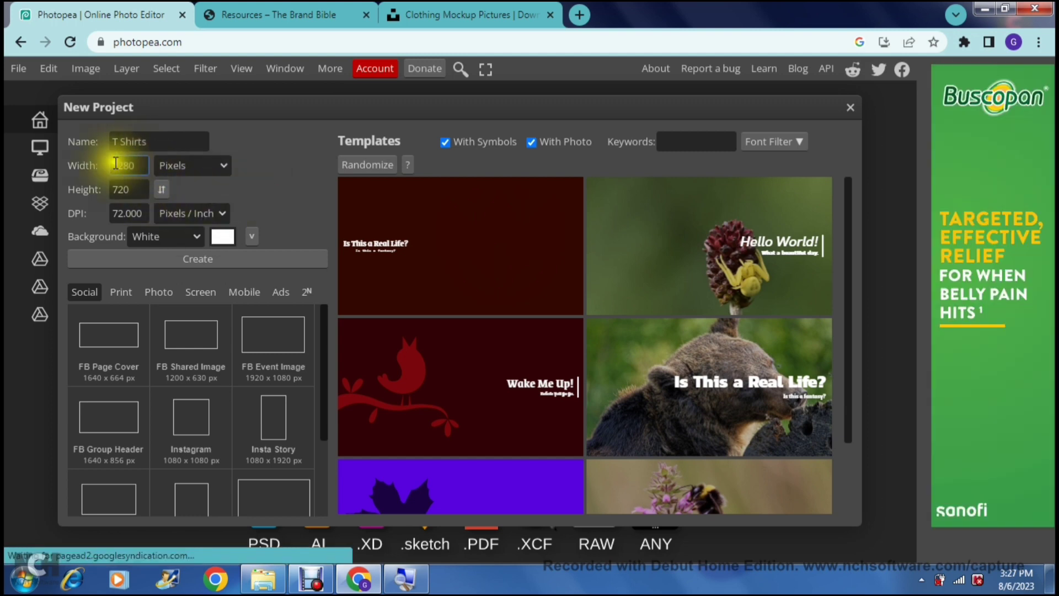
pyautogui.click(128, 192)
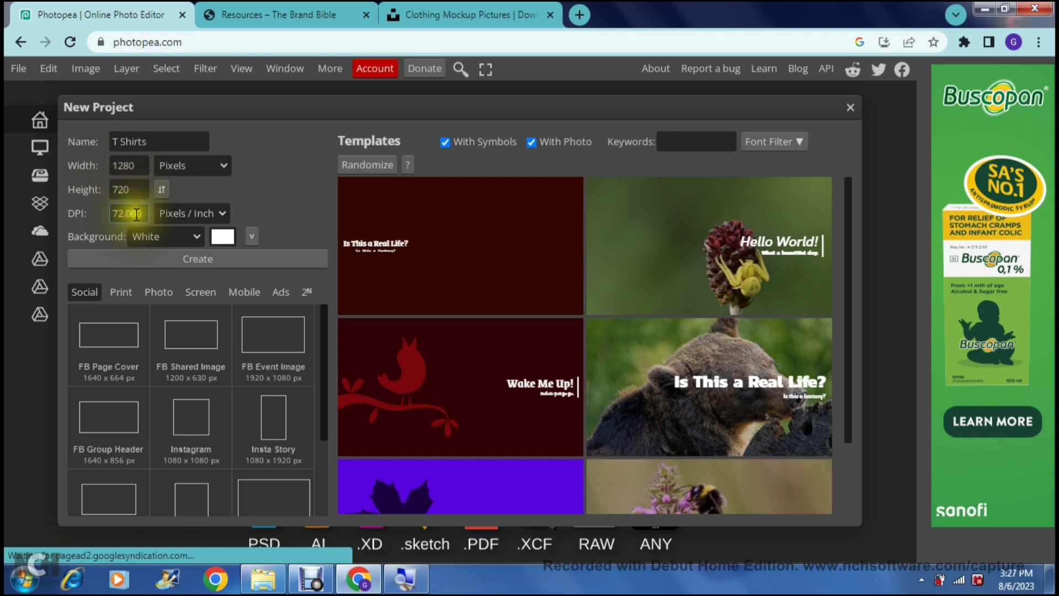
pyautogui.click(223, 212)
pyautogui.click(223, 212)
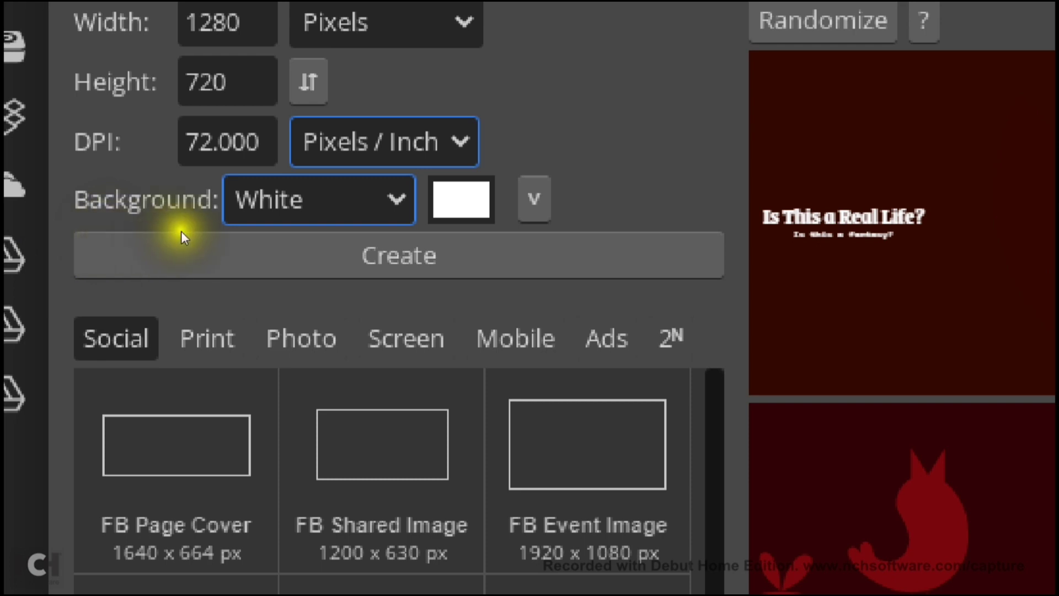
# Step: Keep the new project's background colour set to White
pyautogui.press('space')
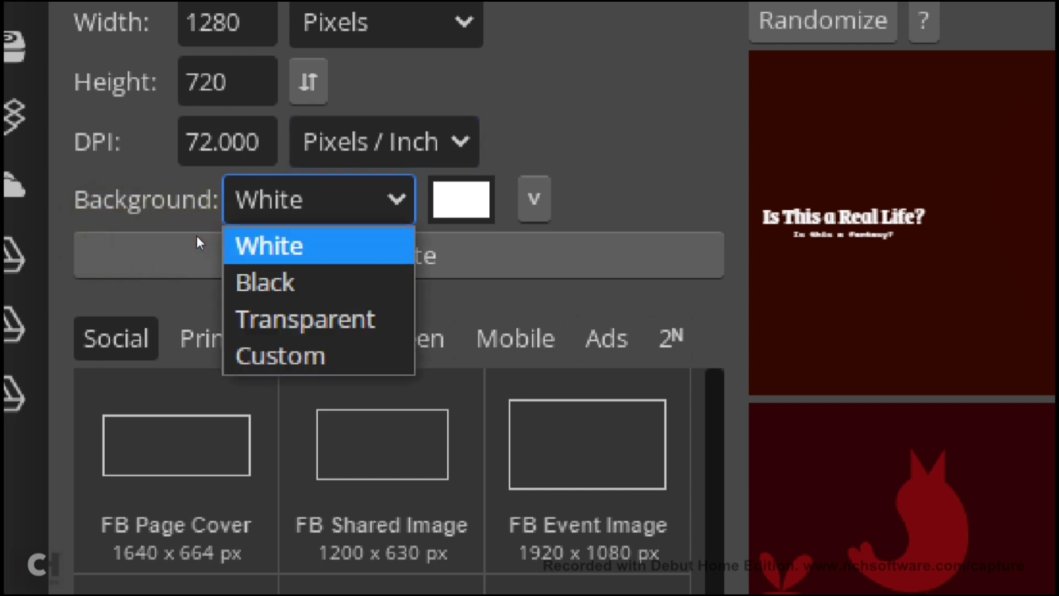
pyautogui.press('Down')
pyautogui.press('Down')
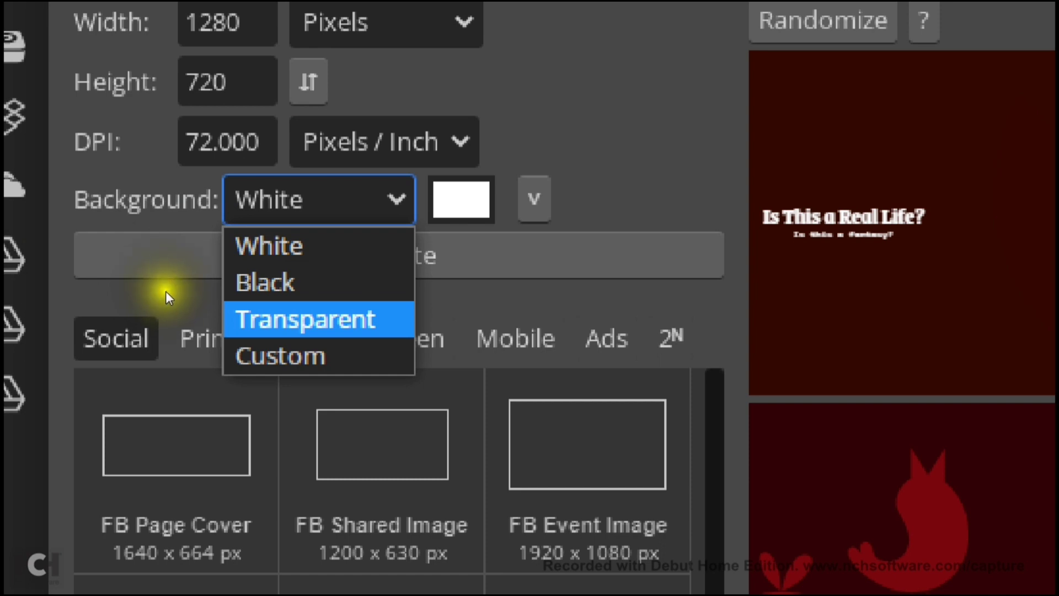
pyautogui.press('Down')
pyautogui.press('Up')
pyautogui.press('Up')
pyautogui.press('Up')
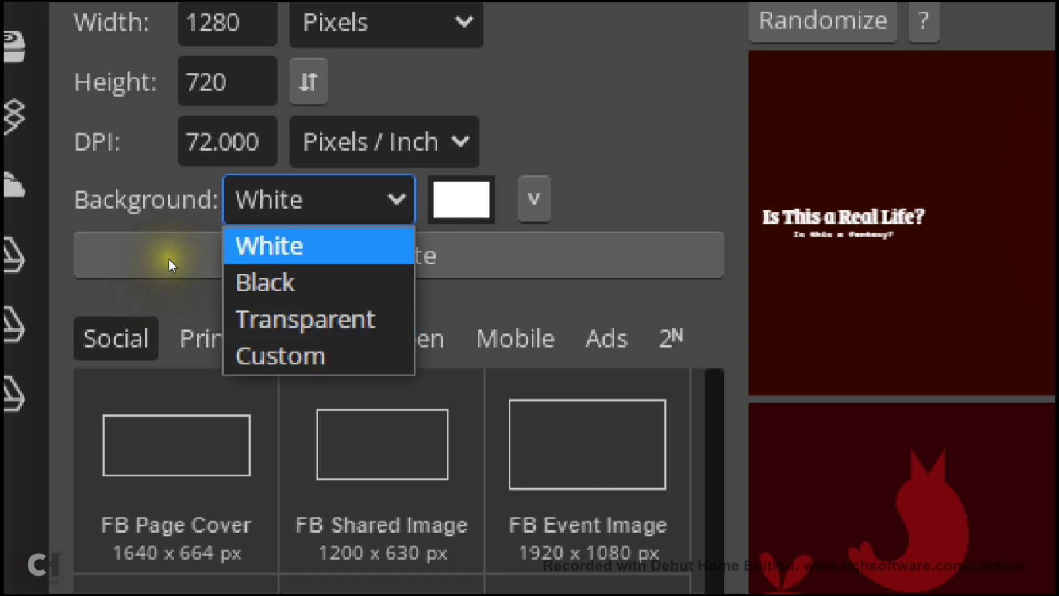
pyautogui.click(169, 259)
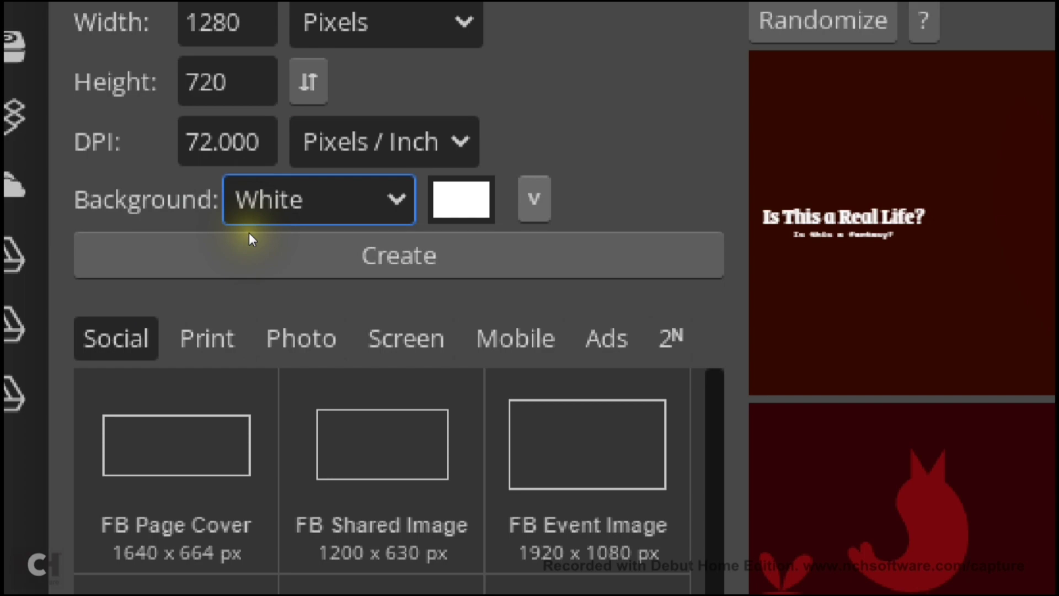
# Step: Expand the More options to show colour profile and artboard settings
pyautogui.click(534, 199)
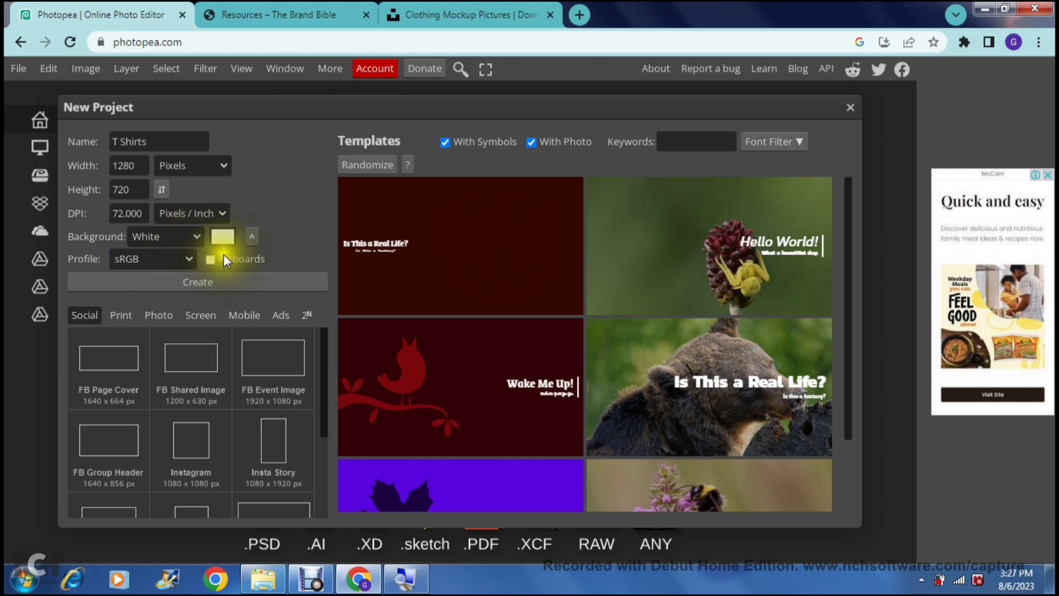
pyautogui.click(325, 351)
pyautogui.moveTo(325, 351); pyautogui.dragTo(324, 326)
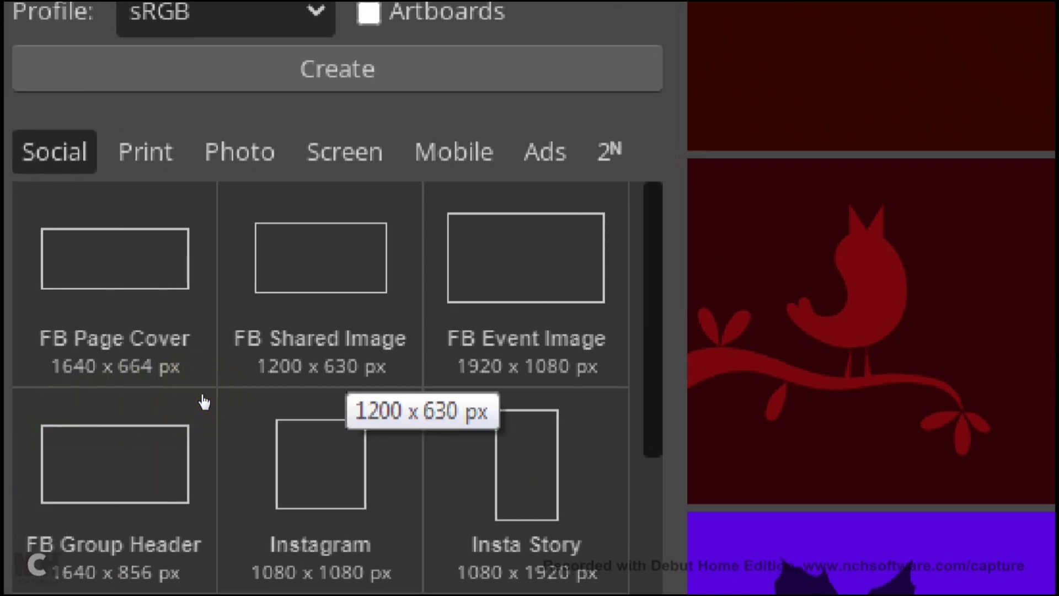
# Step: Apply the FB Event Image 1920 × 1080 preset and create the T Shirts document
pyautogui.click(265, 342)
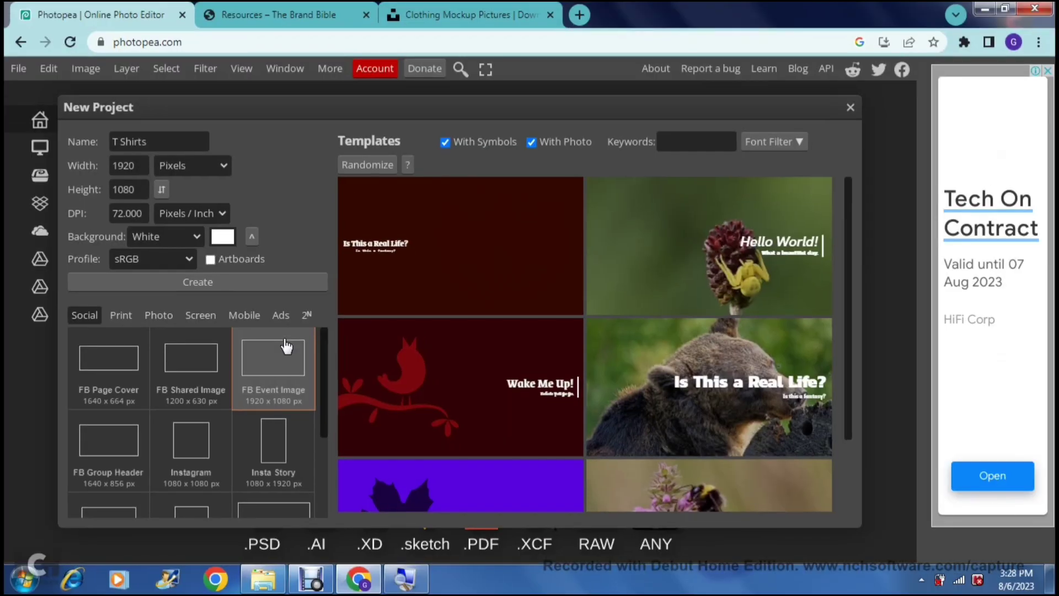
pyautogui.click(281, 359)
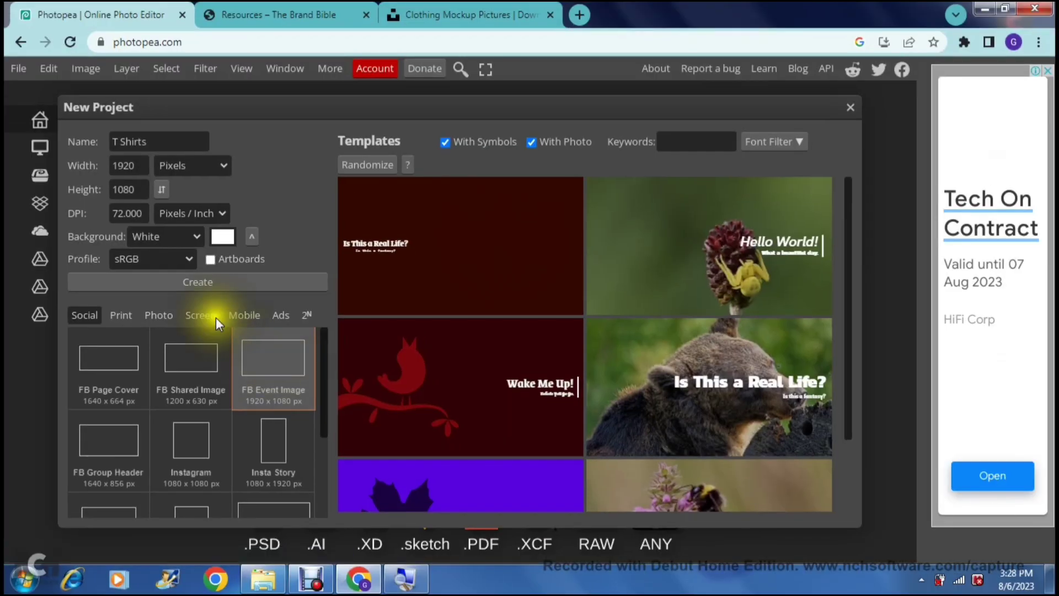
pyautogui.click(201, 285)
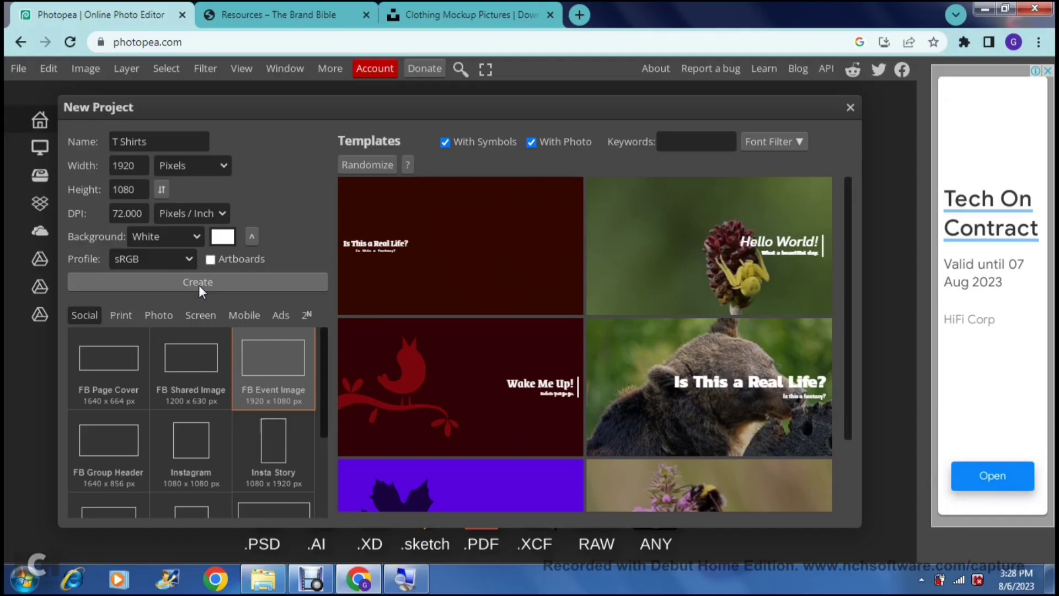
pyautogui.click(296, 302)
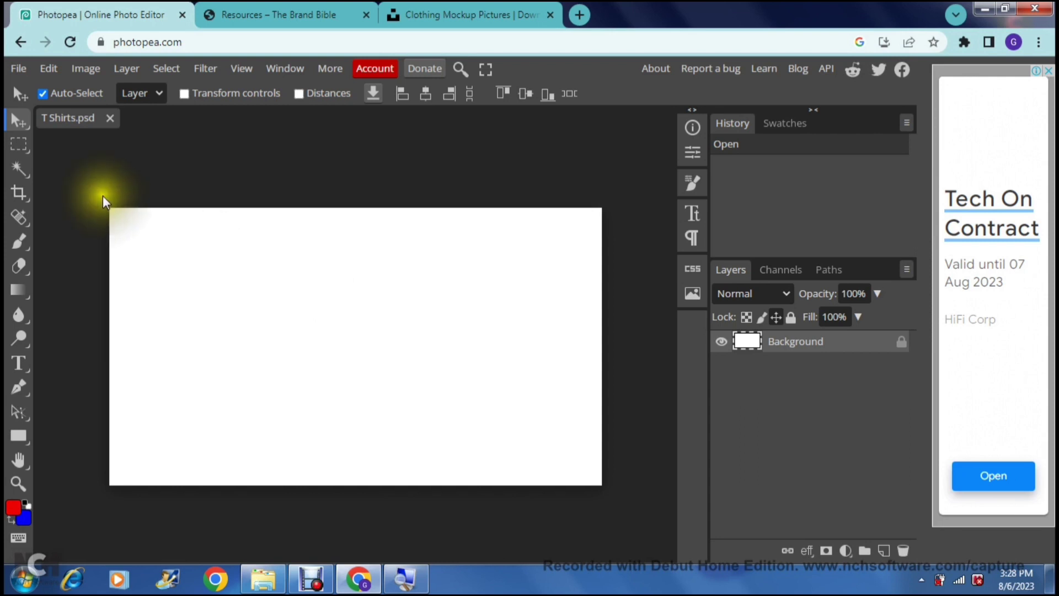
pyautogui.click(16, 128)
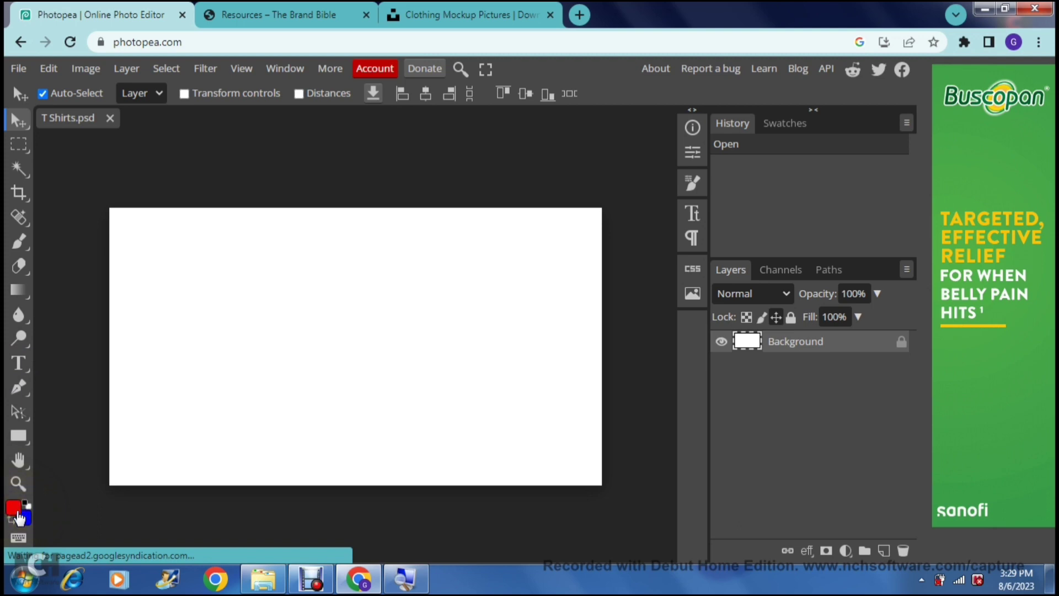
pyautogui.click(257, 330)
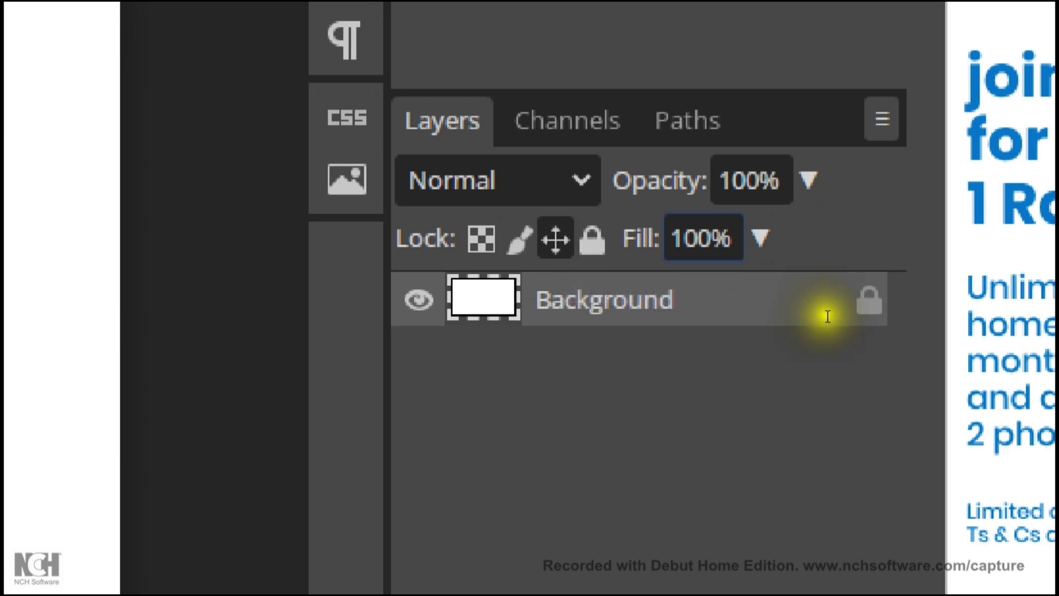
pyautogui.press('Tab')
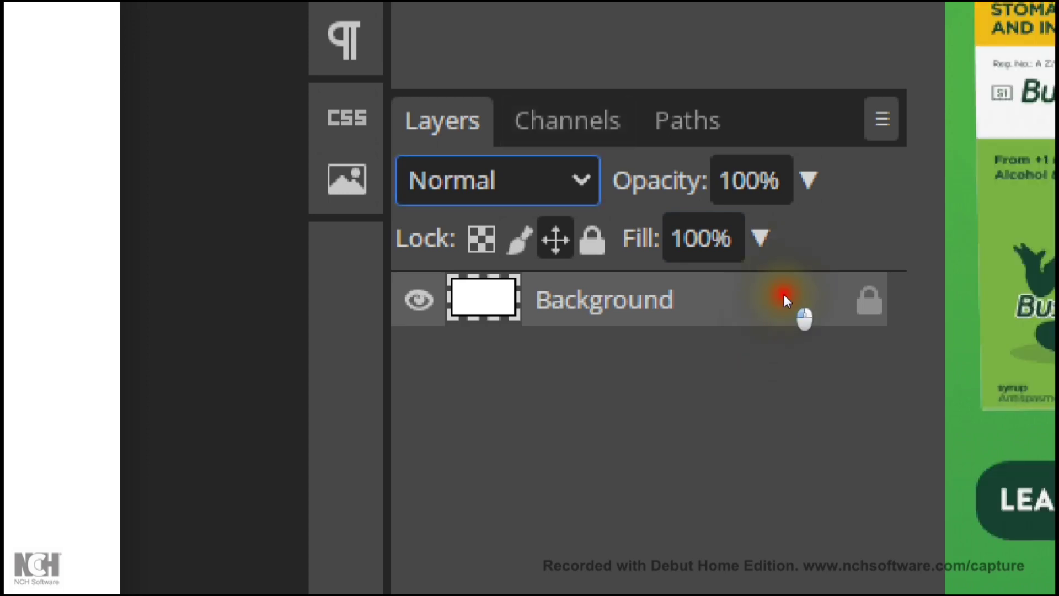
pyautogui.press('space')
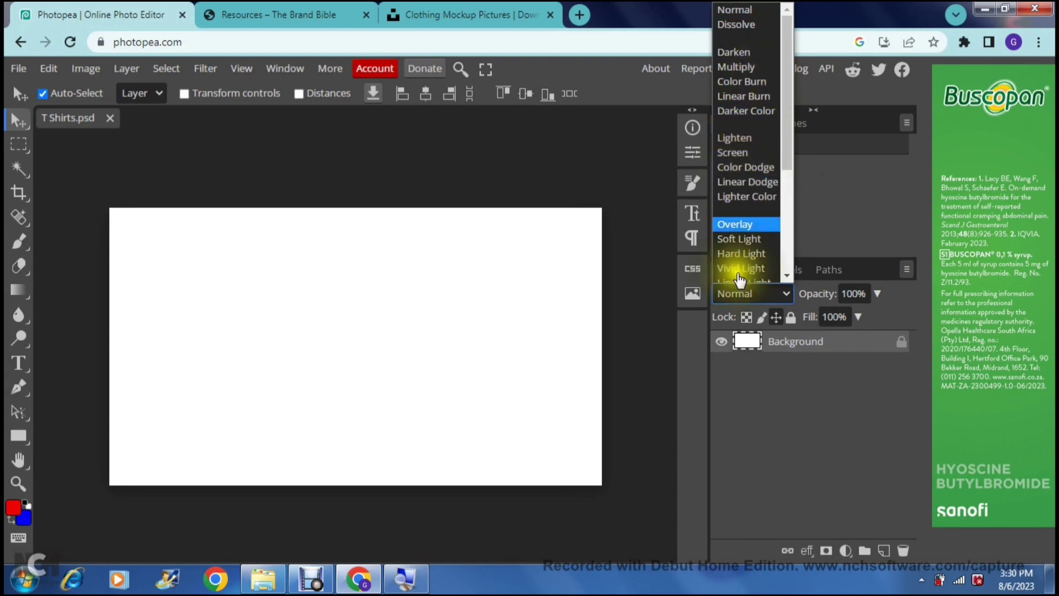
pyautogui.click(744, 388)
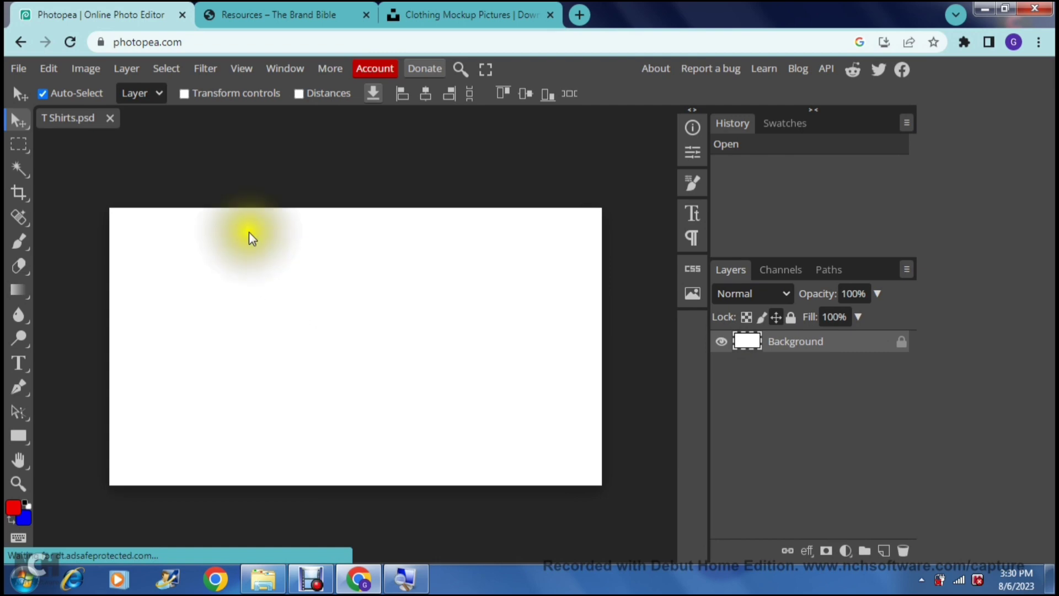
# Step: Switch to The Brand Bible resources page and scroll to the Free Mockup Vectors card
pyautogui.click(283, 15)
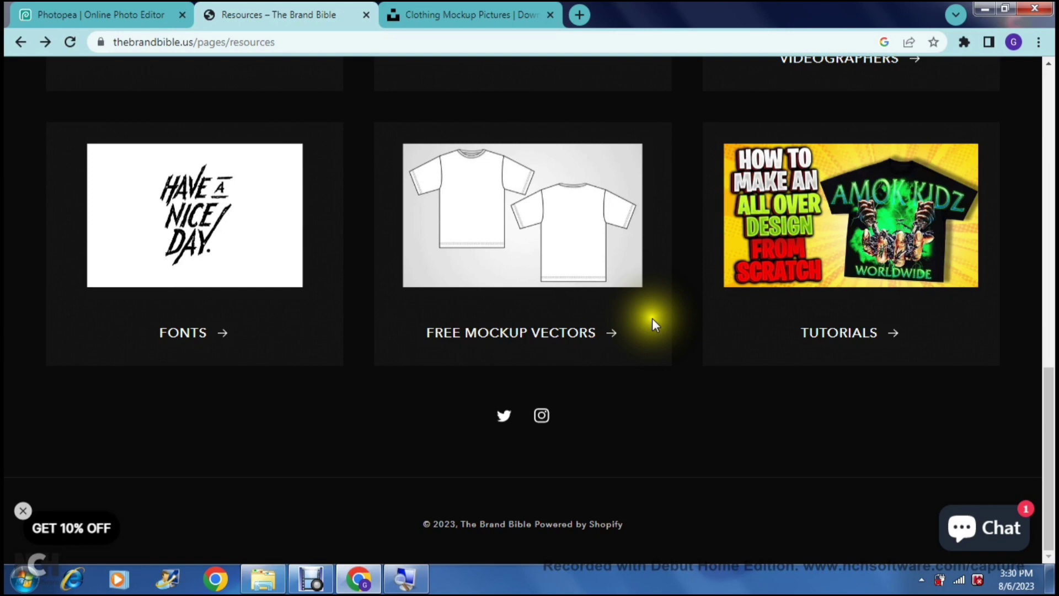
pyautogui.moveTo(1047, 437); pyautogui.dragTo(1017, 128)
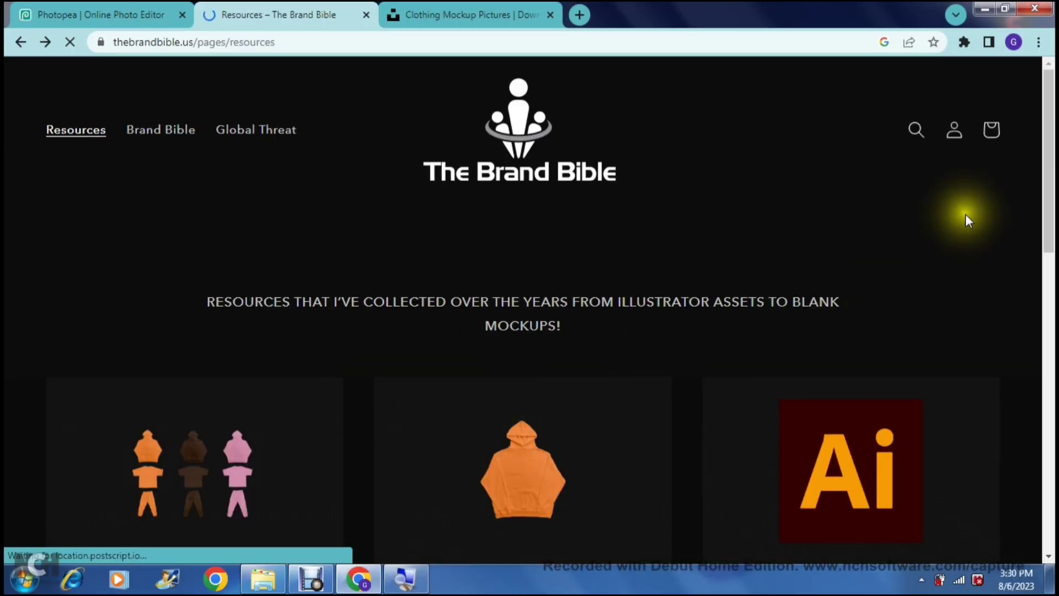
pyautogui.scroll(-2, 1049, 178)
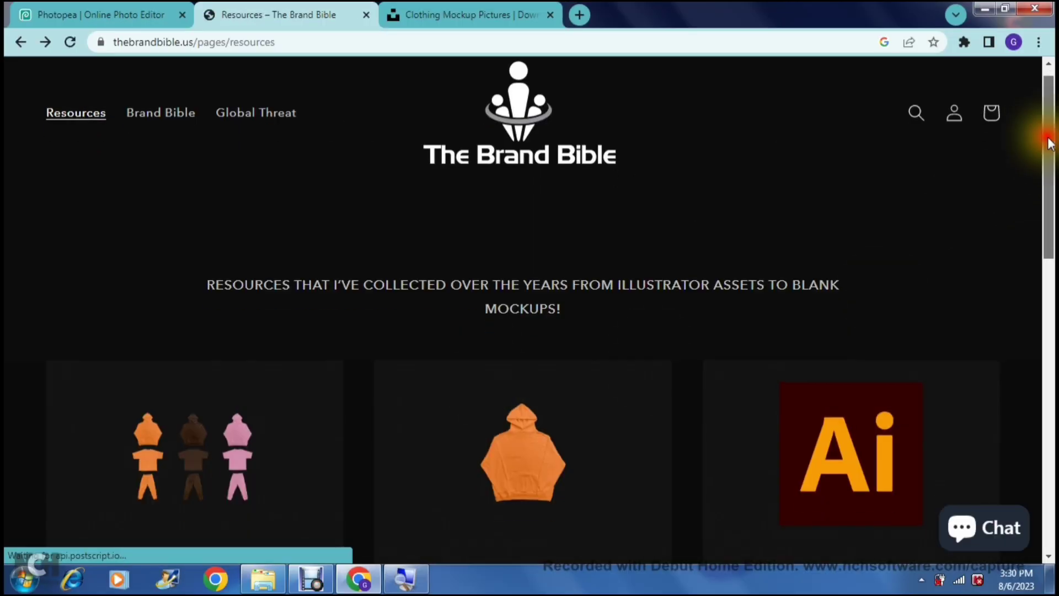
pyautogui.moveTo(1050, 178); pyautogui.dragTo(1040, 413)
# Step: Open the VECTOR MOCKUPS Drive folder, select Dad Hat.png, and scroll through the templates
pyautogui.click(518, 380)
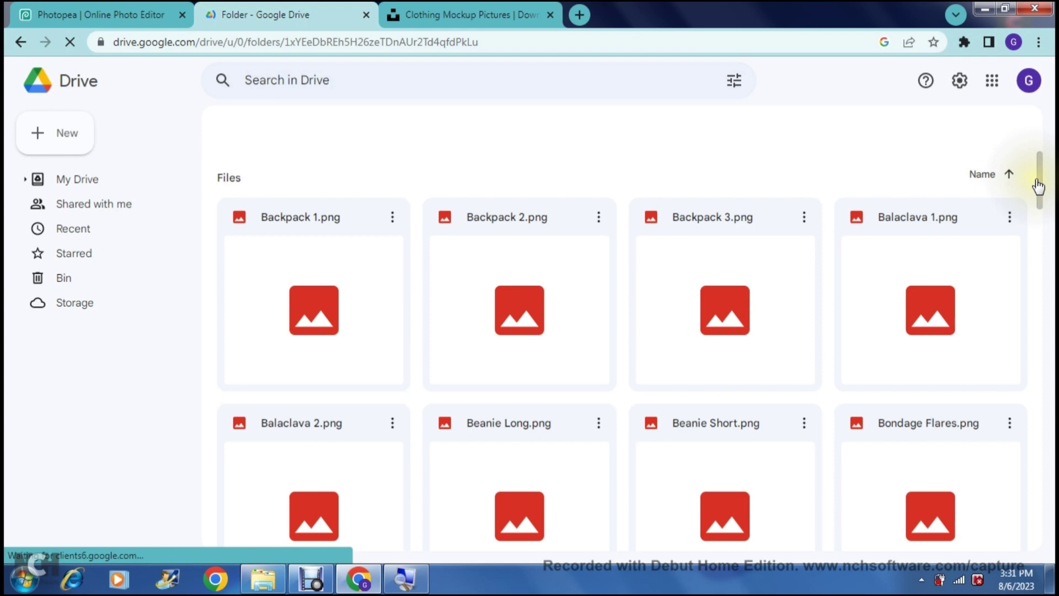
pyautogui.moveTo(1039, 186); pyautogui.dragTo(937, 202)
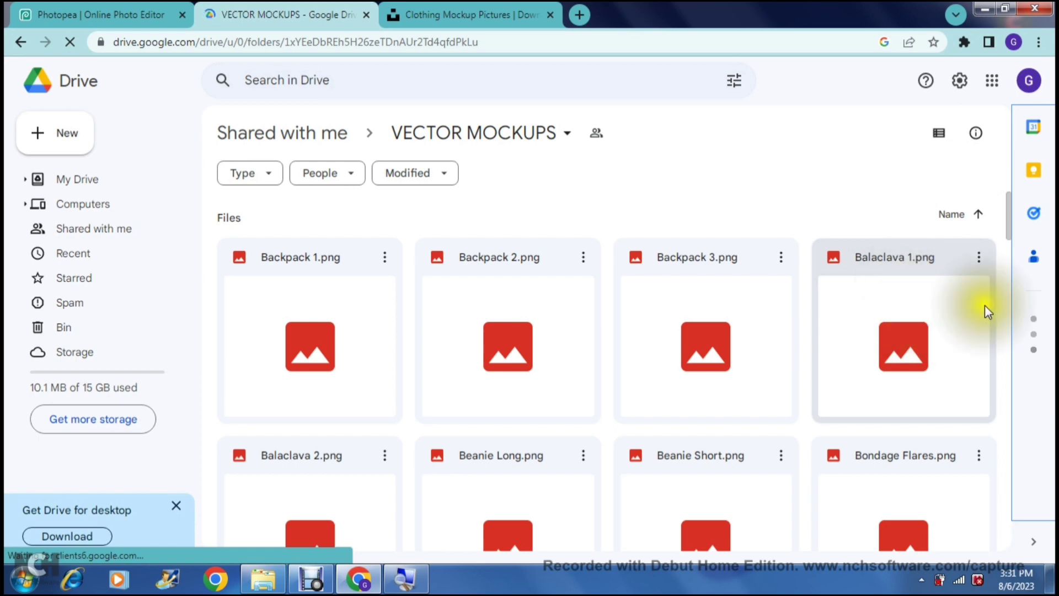
pyautogui.moveTo(1007, 230); pyautogui.dragTo(1010, 348)
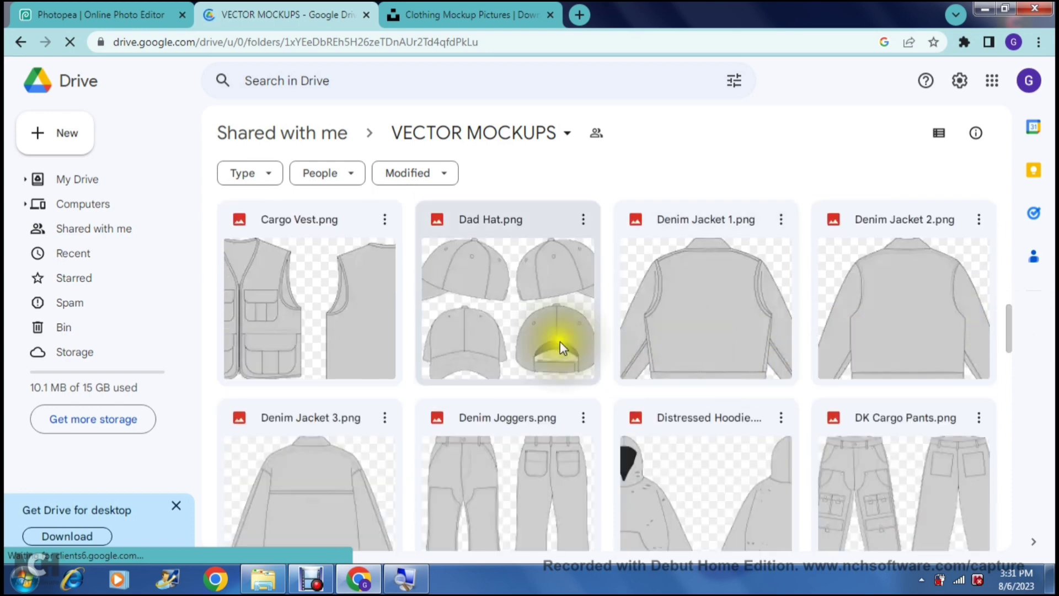
pyautogui.click(494, 311)
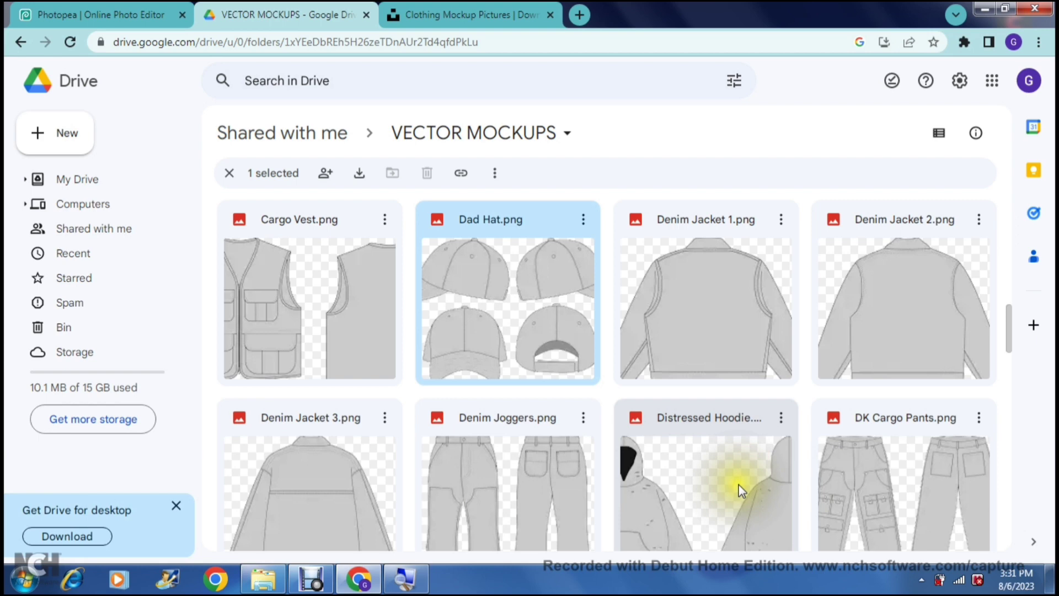
pyautogui.moveTo(1008, 330); pyautogui.dragTo(1012, 421)
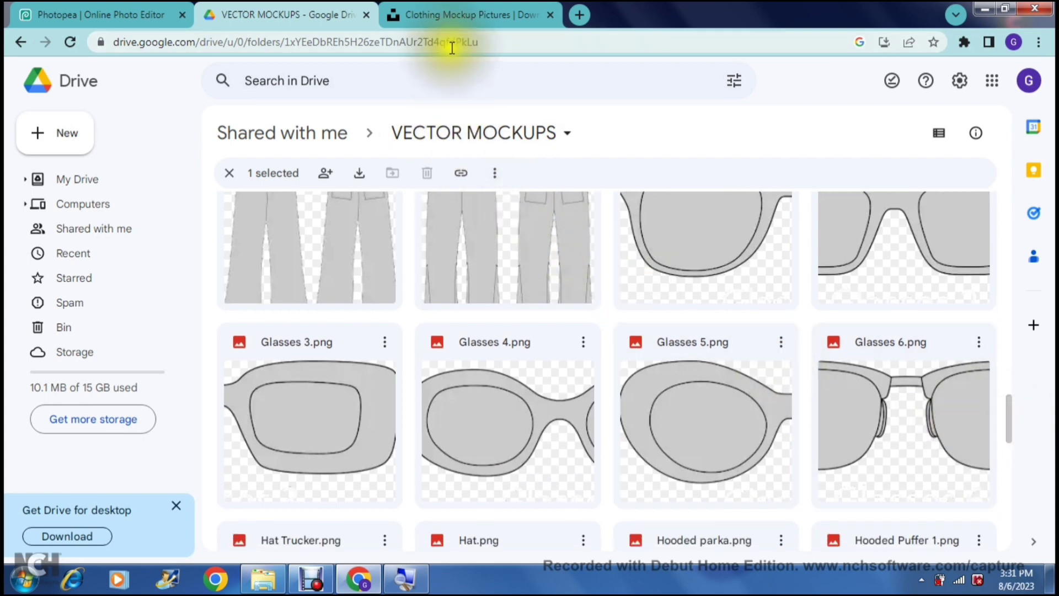
# Step: Download the white T-shirt-on-hanger photo from Unsplash's clothing mockup results and return to T Shirts.psd
pyautogui.click(451, 14)
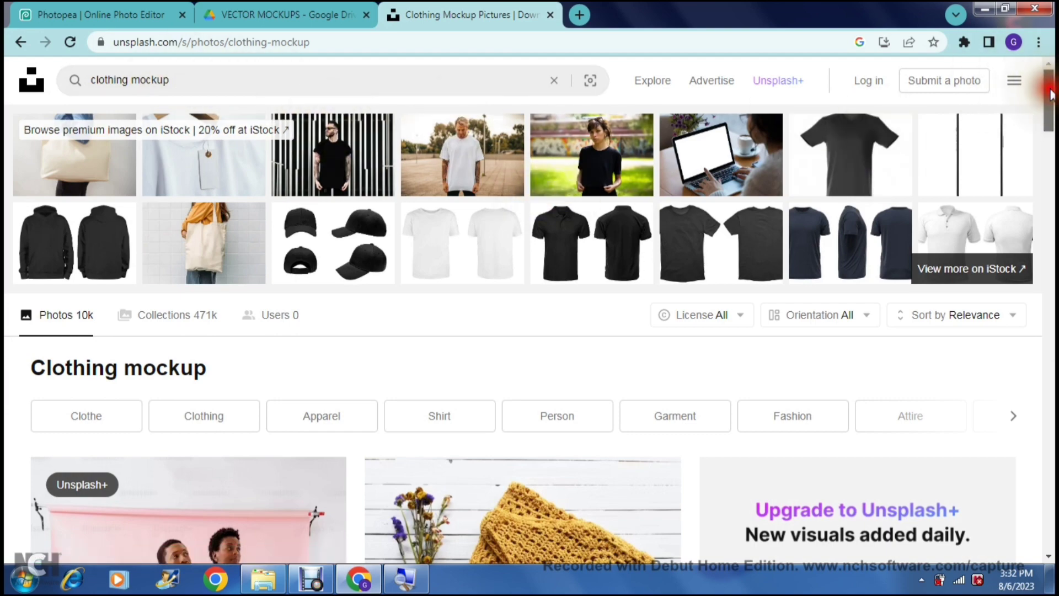
pyautogui.moveTo(1051, 95)
pyautogui.mouseDown()
pyautogui.moveTo(1050, 116)
pyautogui.moveTo(1048, 83)
pyautogui.mouseUp()
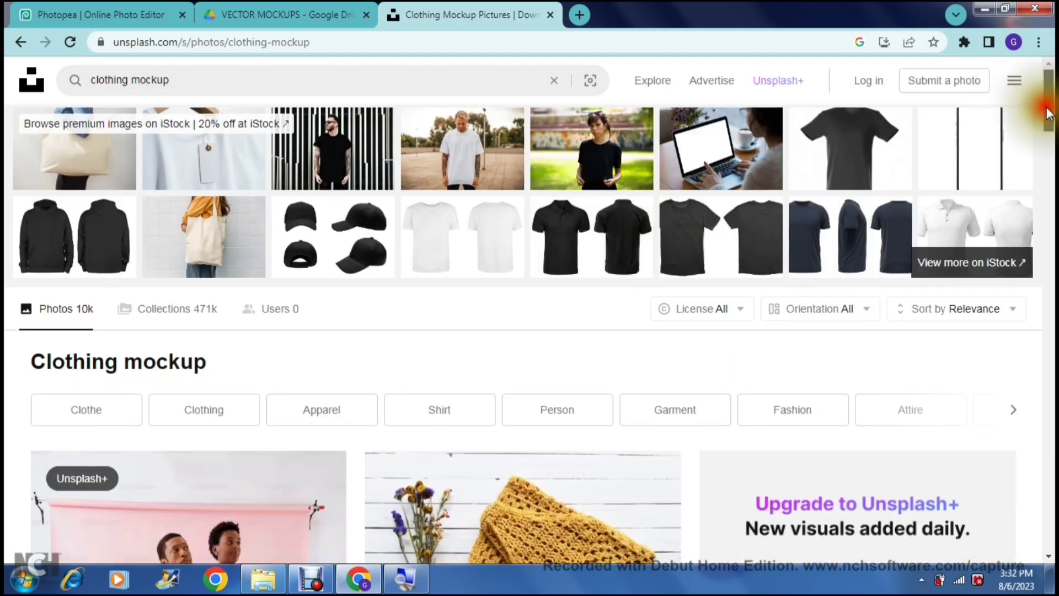
pyautogui.moveTo(1047, 102); pyautogui.dragTo(1051, 249)
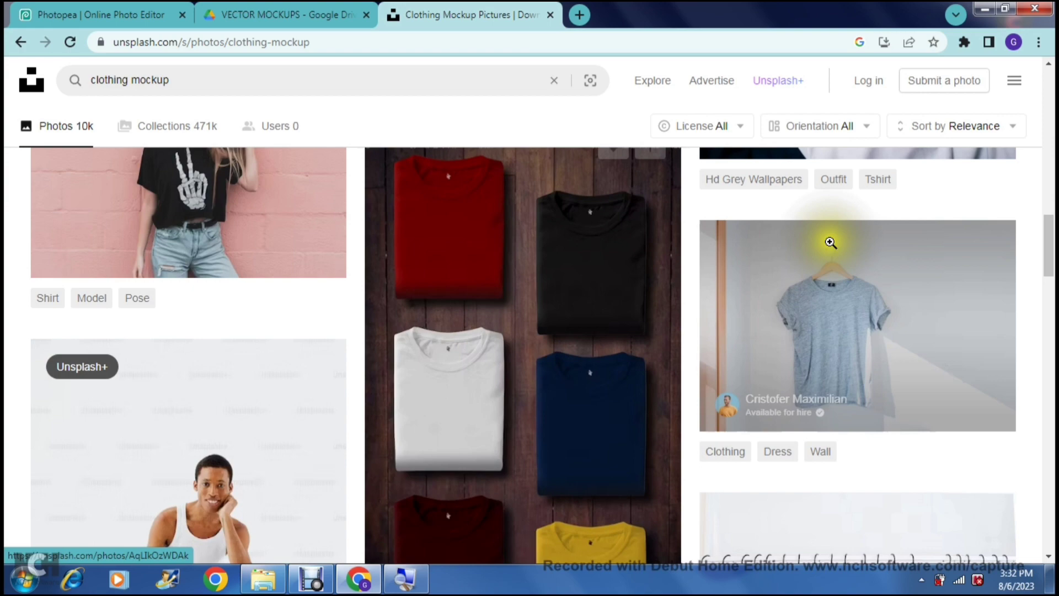
pyautogui.moveTo(1050, 245)
pyautogui.mouseDown()
pyautogui.moveTo(1051, 268)
pyautogui.moveTo(1051, 239)
pyautogui.mouseUp()
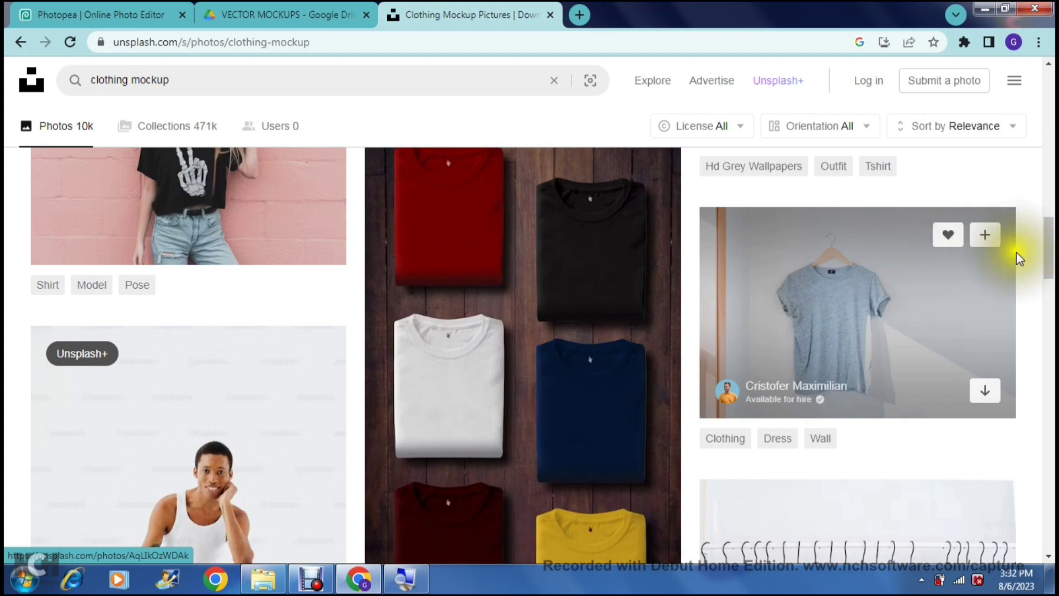
pyautogui.moveTo(1047, 255); pyautogui.dragTo(1042, 438)
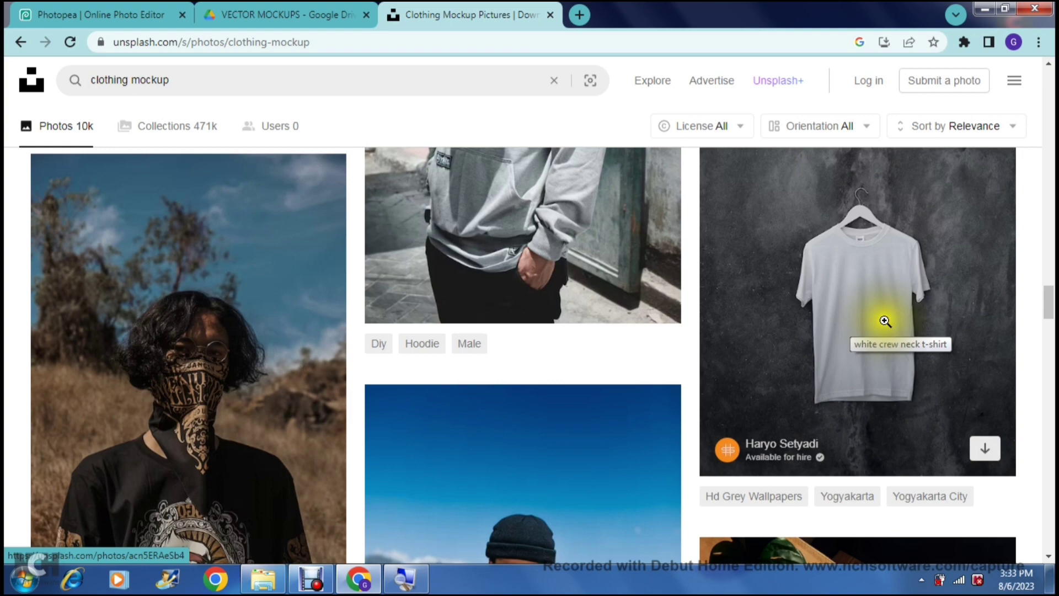
pyautogui.click(984, 450)
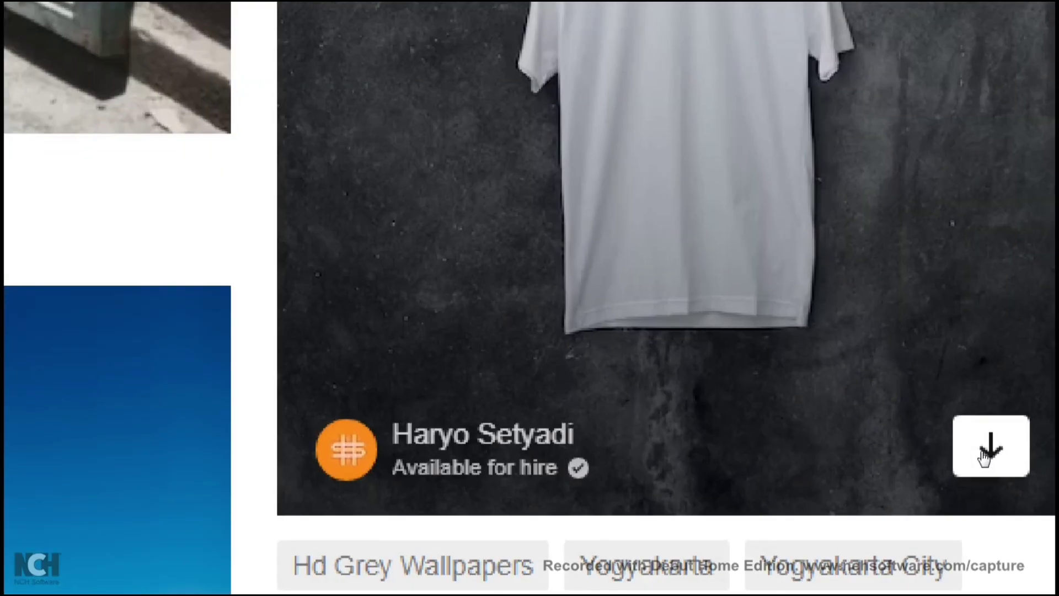
pyautogui.click(984, 452)
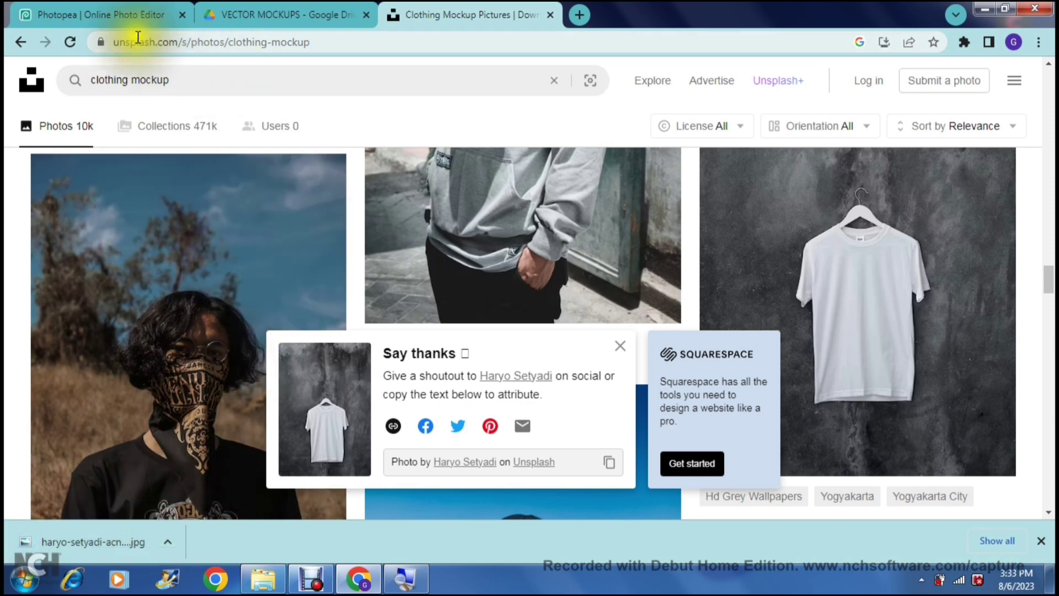
pyautogui.click(132, 22)
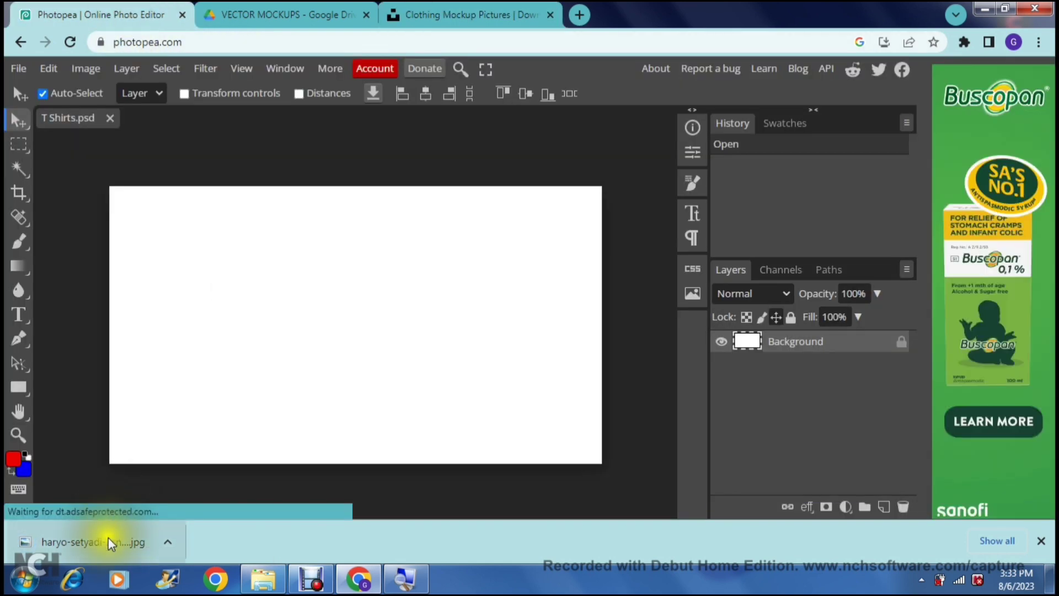
# Step: Place the downloaded T-shirt JPG on the canvas, enlarge it, and move the pivot to the hanger
pyautogui.moveTo(110, 543); pyautogui.dragTo(326, 342)
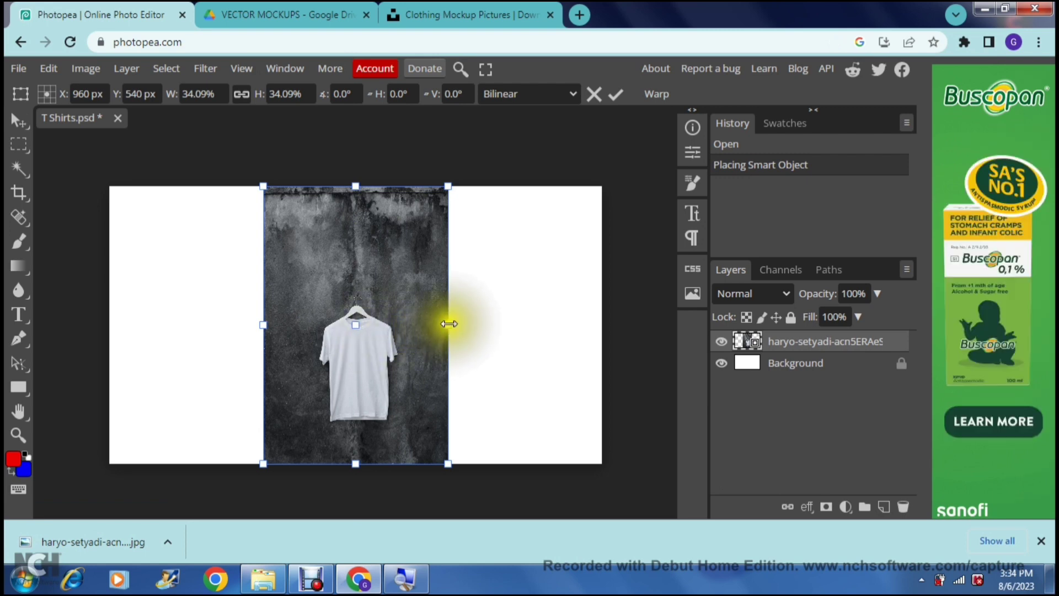
pyautogui.moveTo(447, 325); pyautogui.dragTo(508, 339)
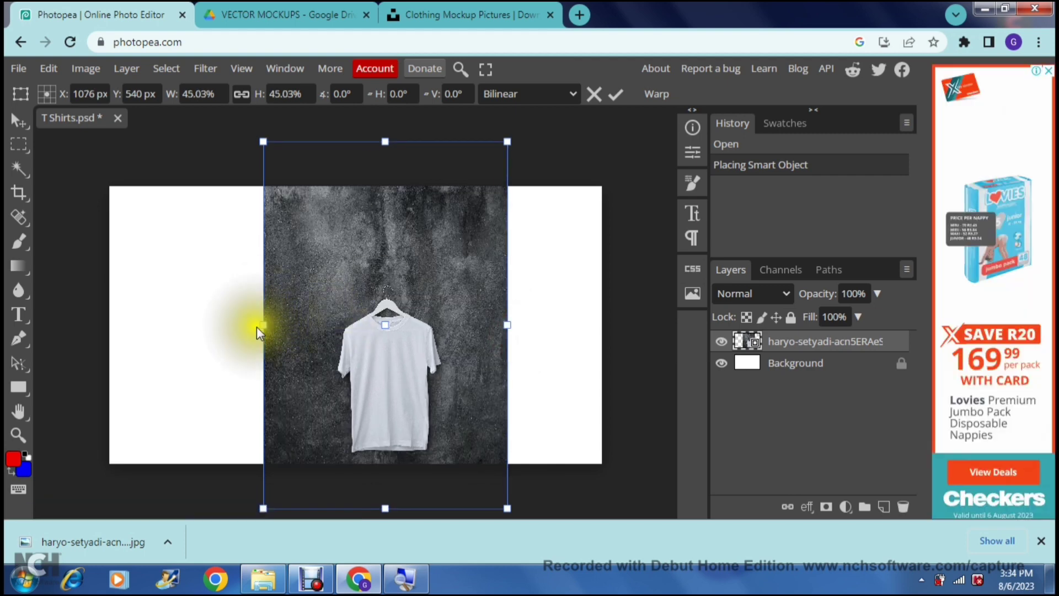
pyautogui.moveTo(260, 326); pyautogui.dragTo(229, 326)
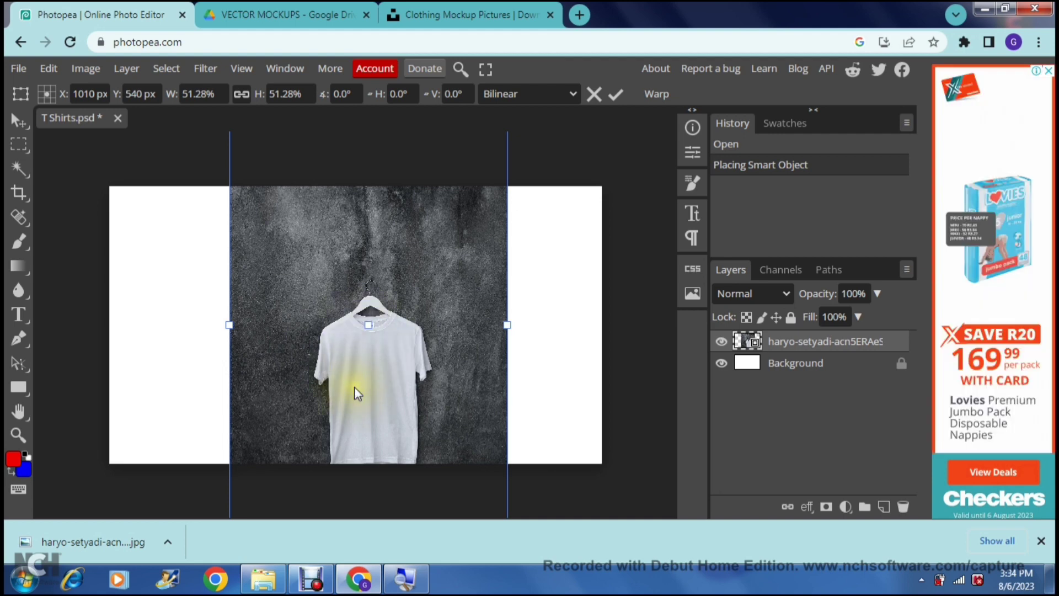
pyautogui.click(369, 330)
pyautogui.moveTo(368, 330); pyautogui.dragTo(341, 267)
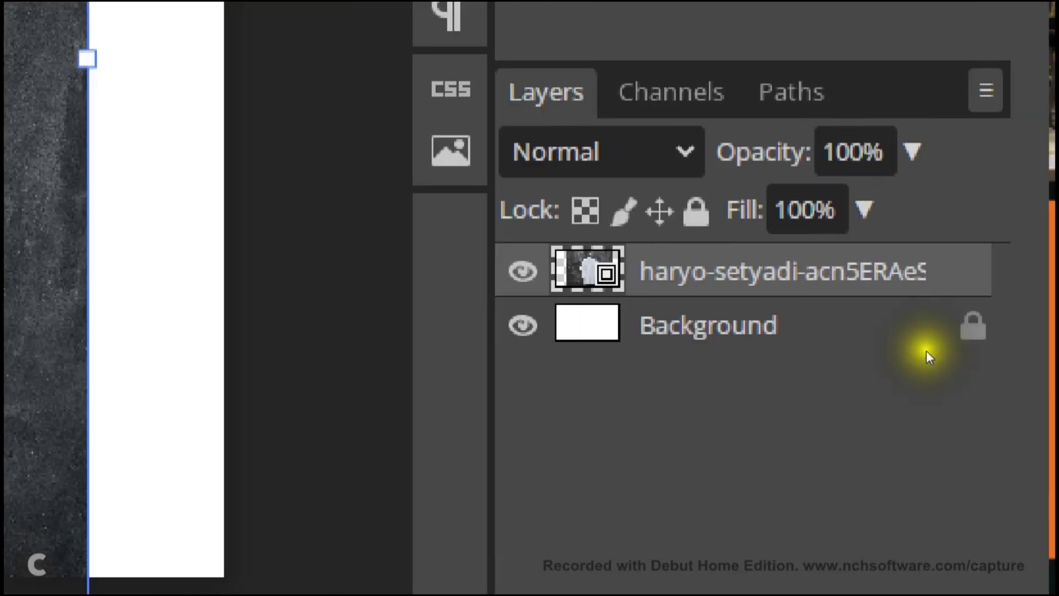
# Step: Commit the T-shirt photo's transform, then select the Background layer and try moving it
pyautogui.click(798, 340)
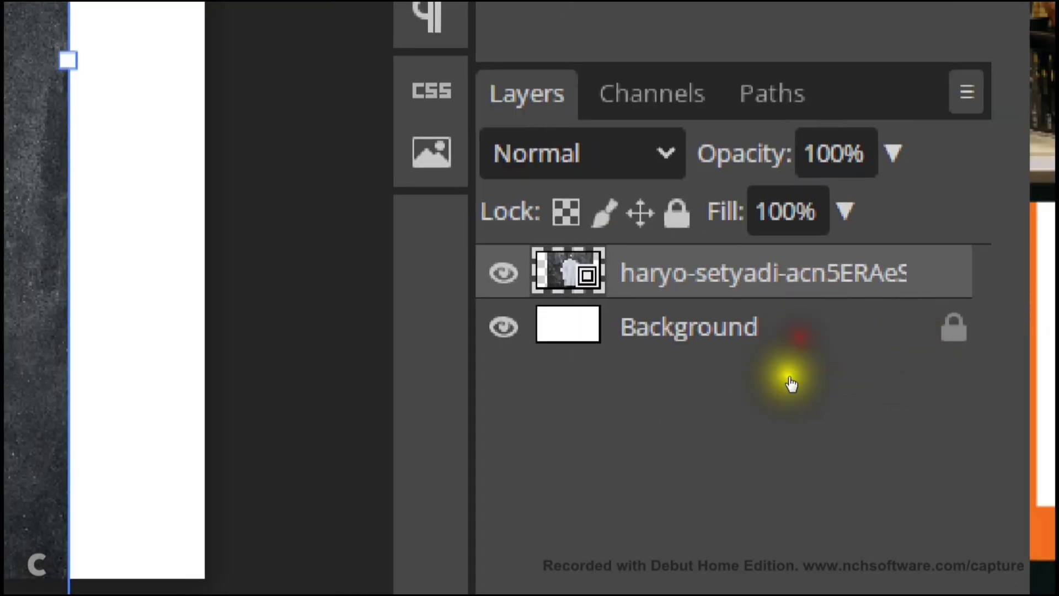
pyautogui.click(791, 368)
pyautogui.click(790, 368)
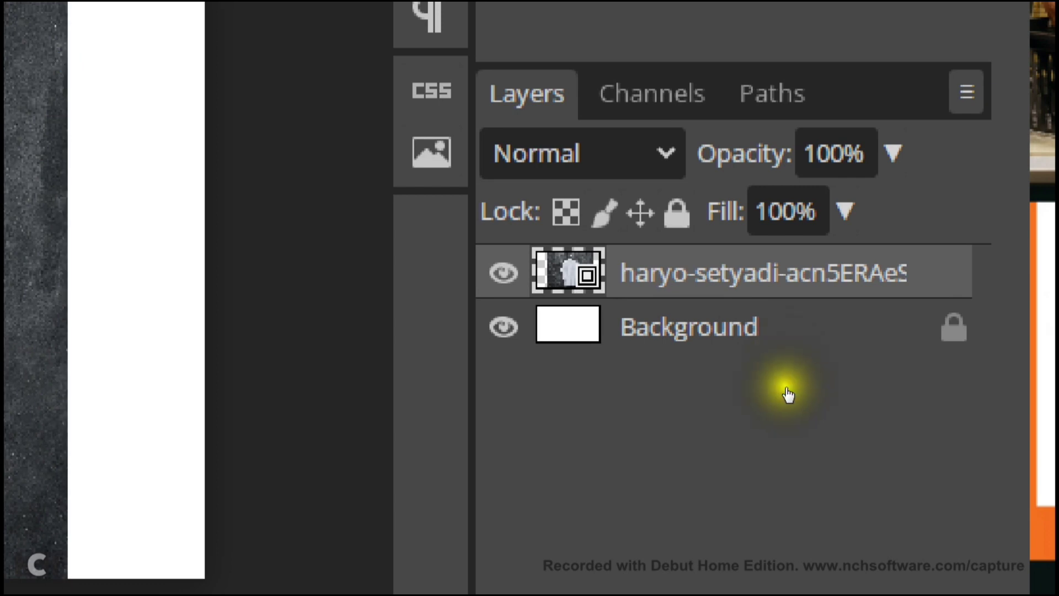
pyautogui.hotkey('alt', '[')
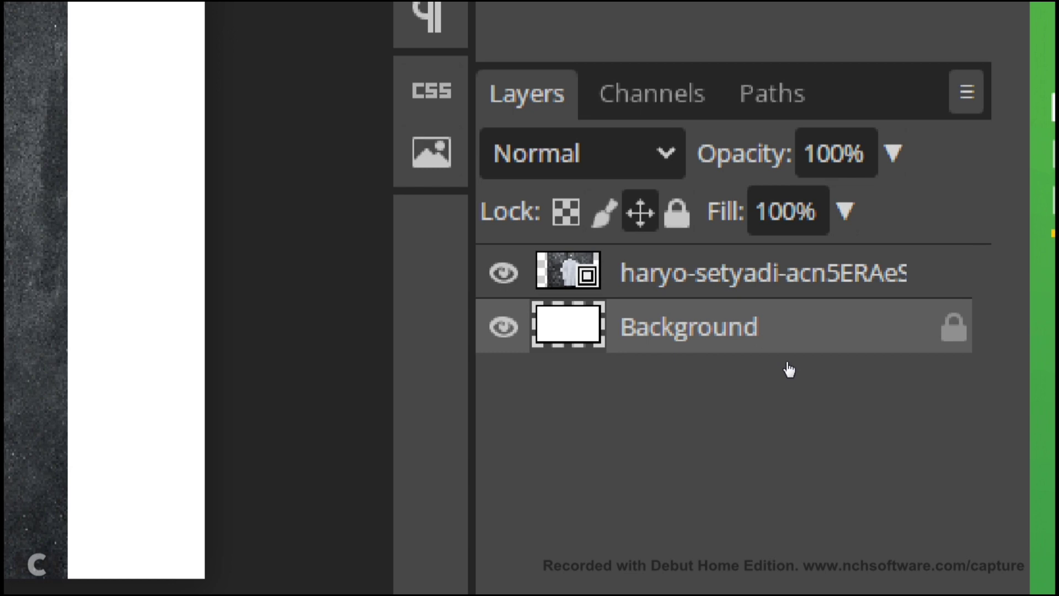
pyautogui.moveTo(786, 363)
pyautogui.mouseDown()
pyautogui.moveTo(785, 331)
pyautogui.moveTo(786, 361)
pyautogui.mouseUp()
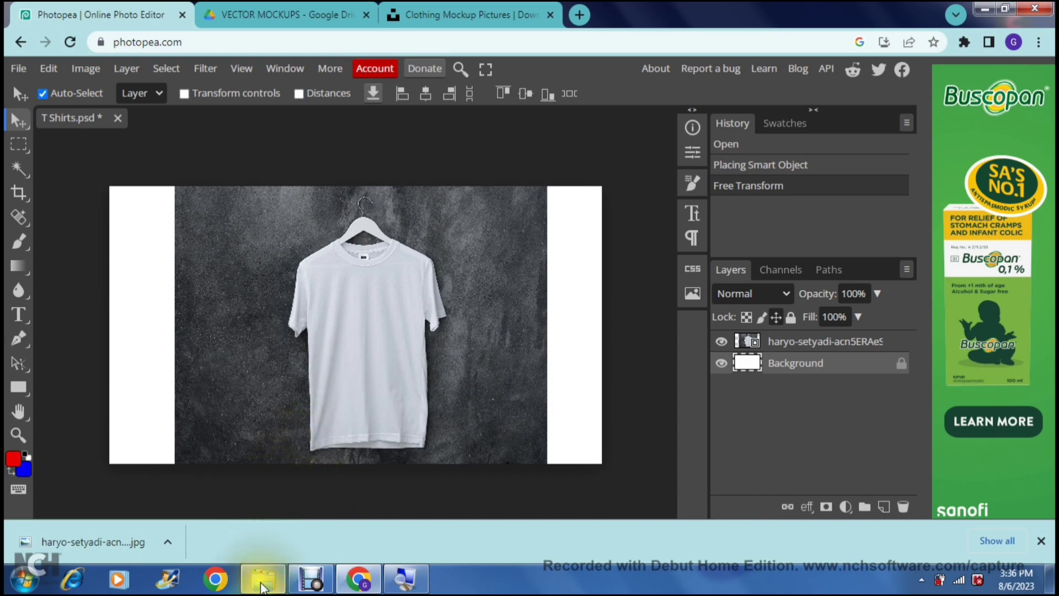
# Step: Drag the cyborg cat PNG from File Explorer onto the Photopea T-shirt canvas
pyautogui.click(262, 579)
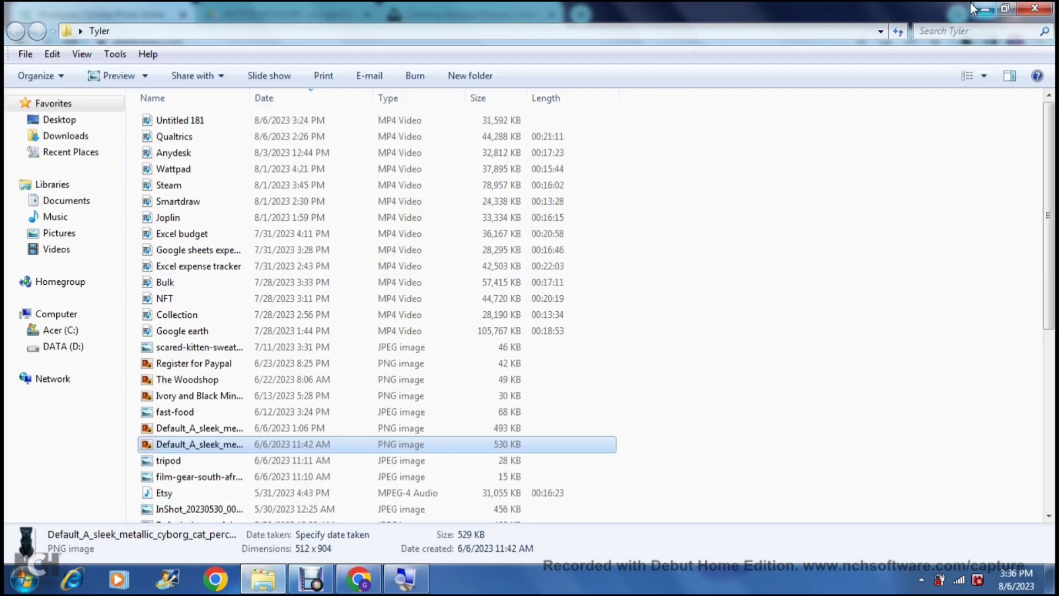
pyautogui.click(1003, 8)
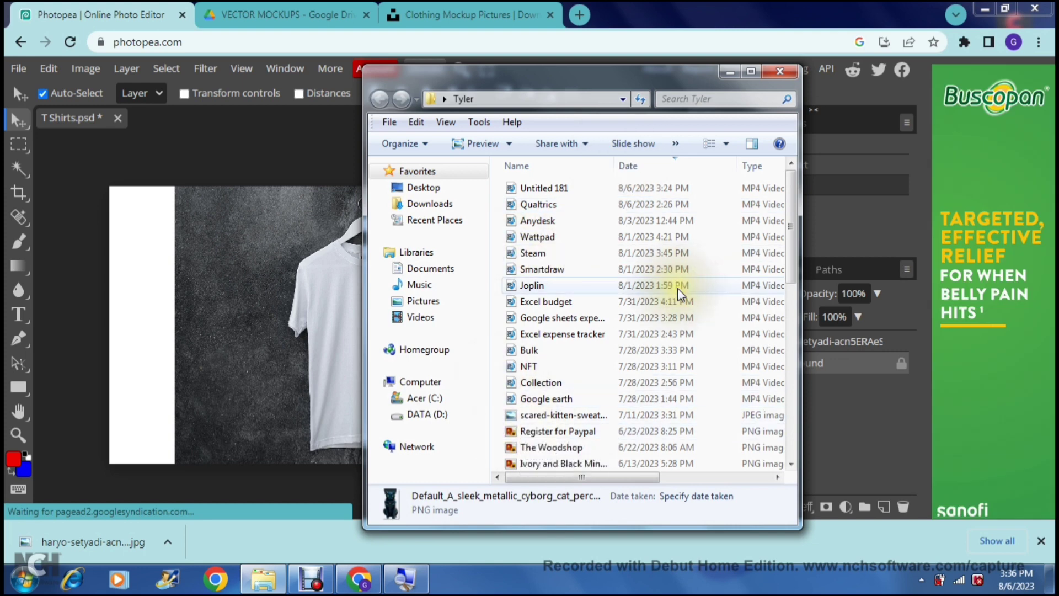
pyautogui.moveTo(792, 231); pyautogui.dragTo(805, 303)
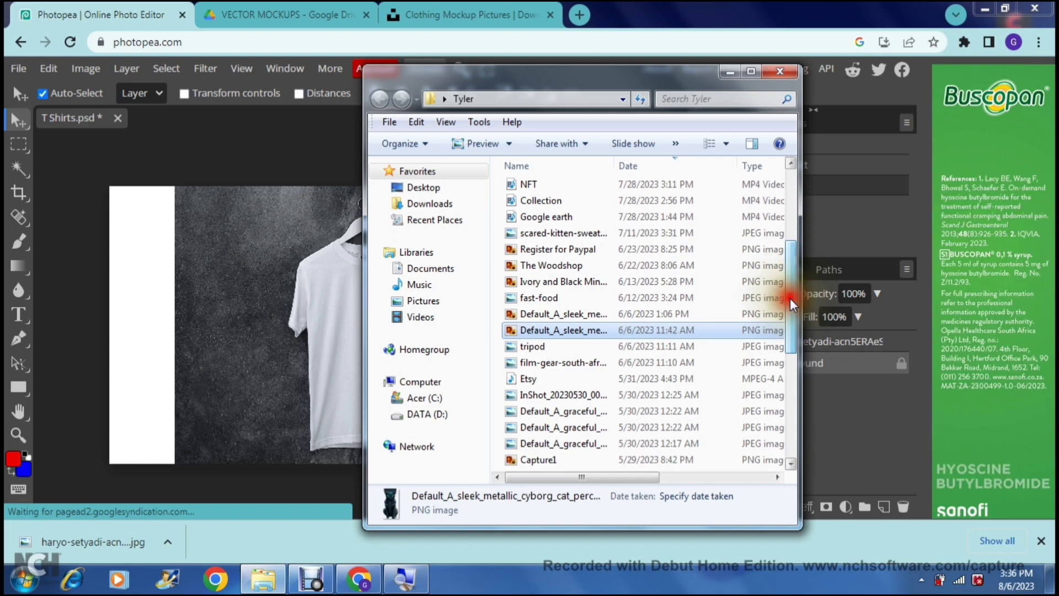
pyautogui.click(582, 338)
pyautogui.moveTo(582, 337); pyautogui.dragTo(345, 362)
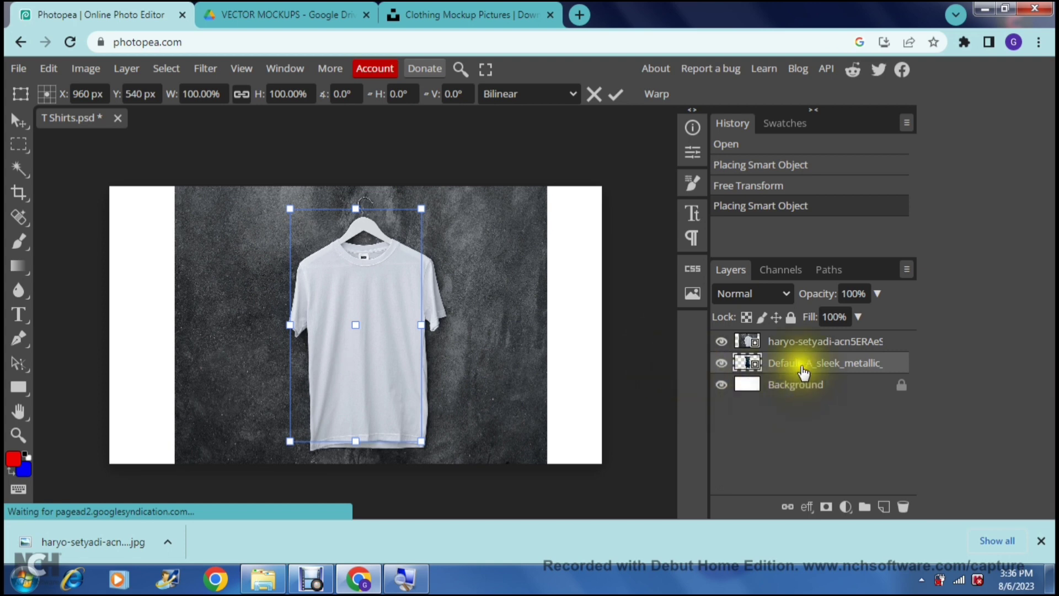
# Step: Move the Default_A_sleek_metallic cat layer above the haryo-setyadi T-shirt layer
pyautogui.click(801, 367)
pyautogui.moveTo(802, 373)
pyautogui.mouseDown()
pyautogui.moveTo(799, 349)
pyautogui.moveTo(799, 382)
pyautogui.mouseUp()
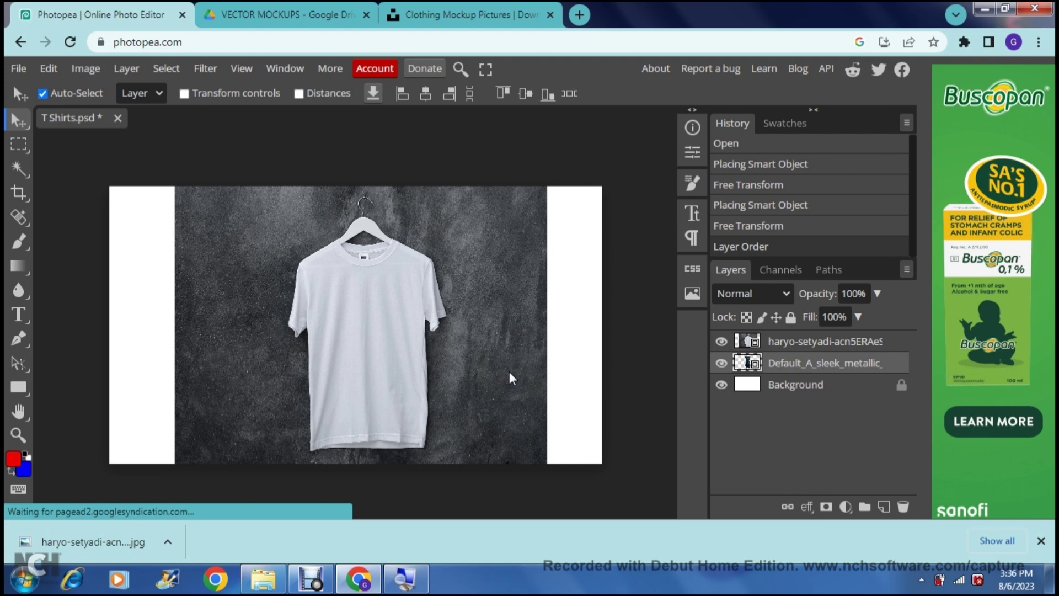
pyautogui.moveTo(811, 359); pyautogui.dragTo(804, 339)
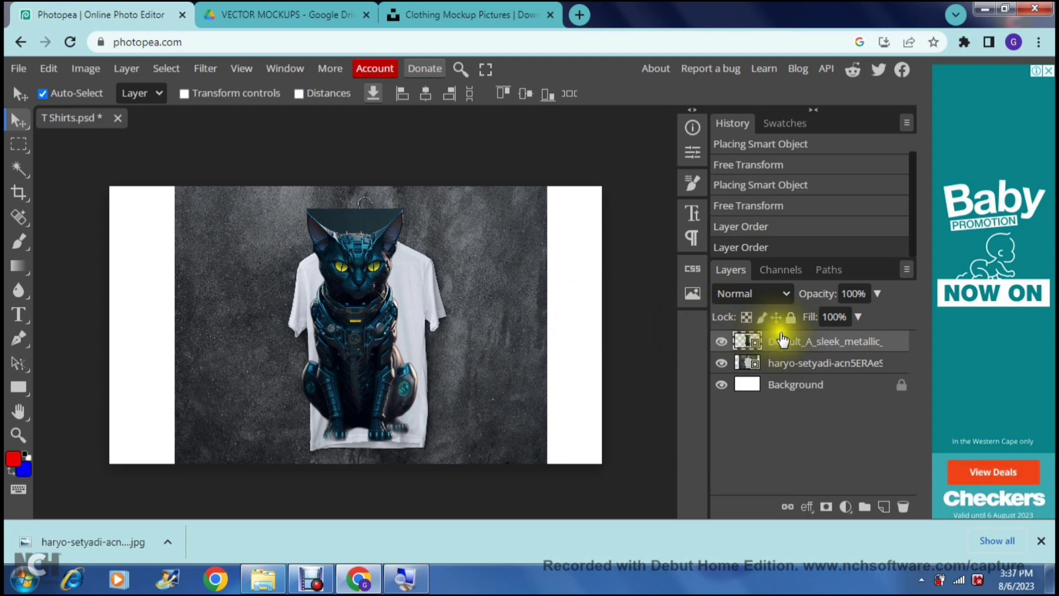
pyautogui.click(786, 342)
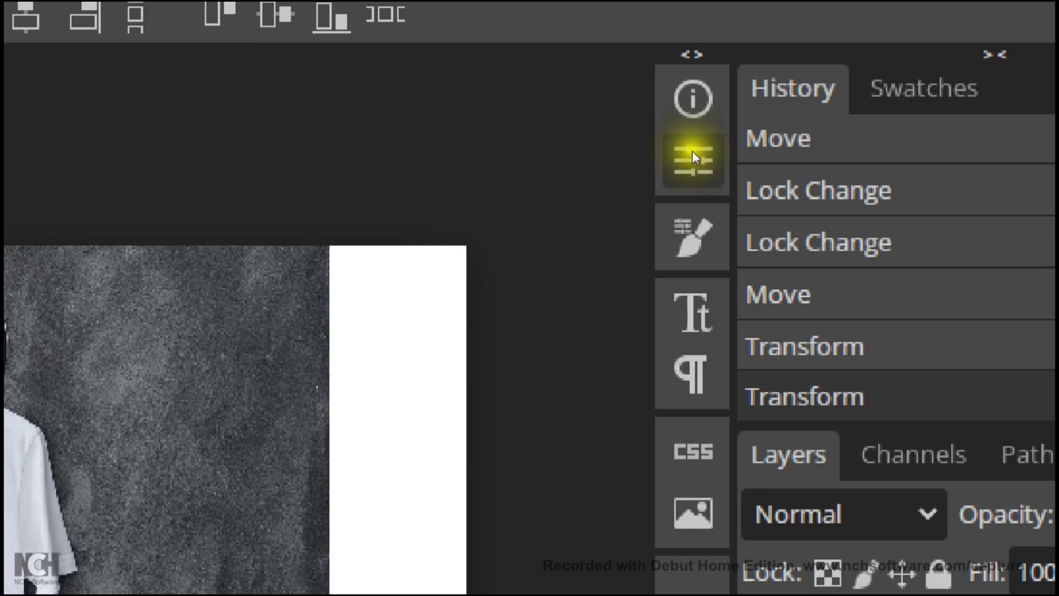
# Step: Show the cat layer's size properties and try a width of 101 px
pyautogui.click(692, 154)
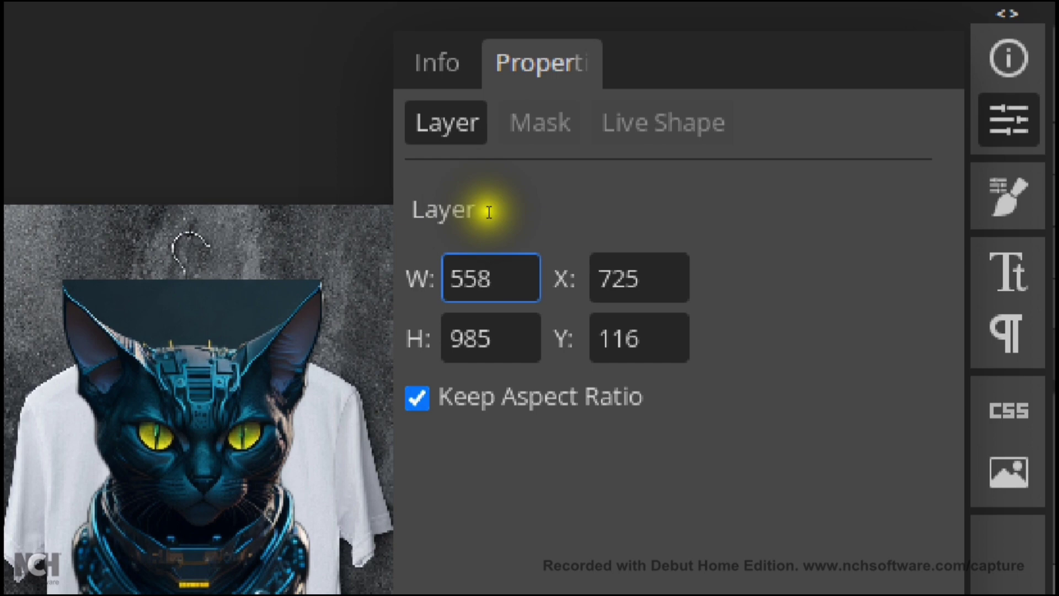
pyautogui.click(483, 267)
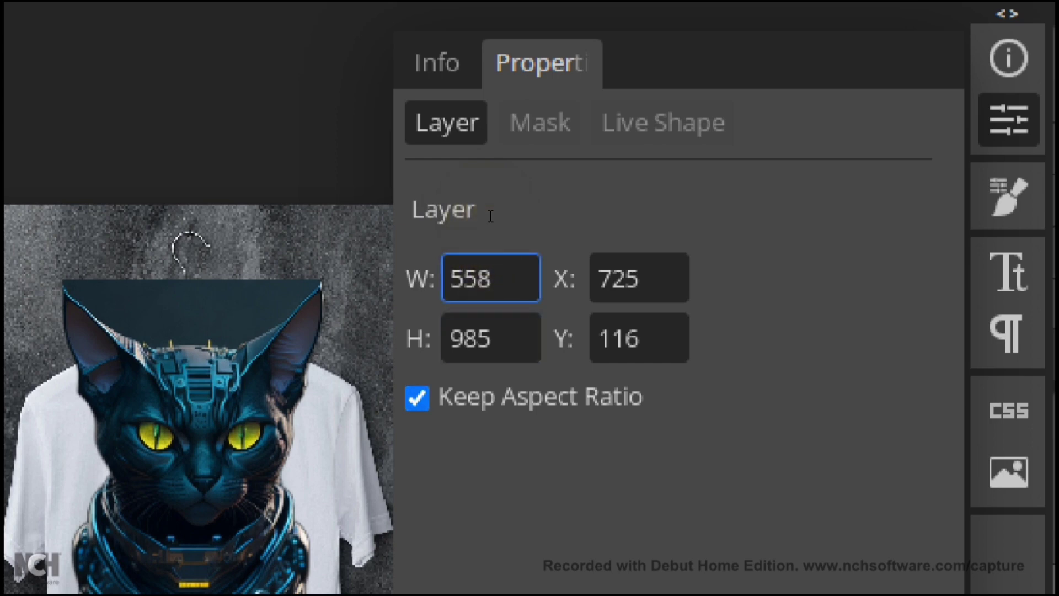
pyautogui.hotkey('ctrl', 'a')
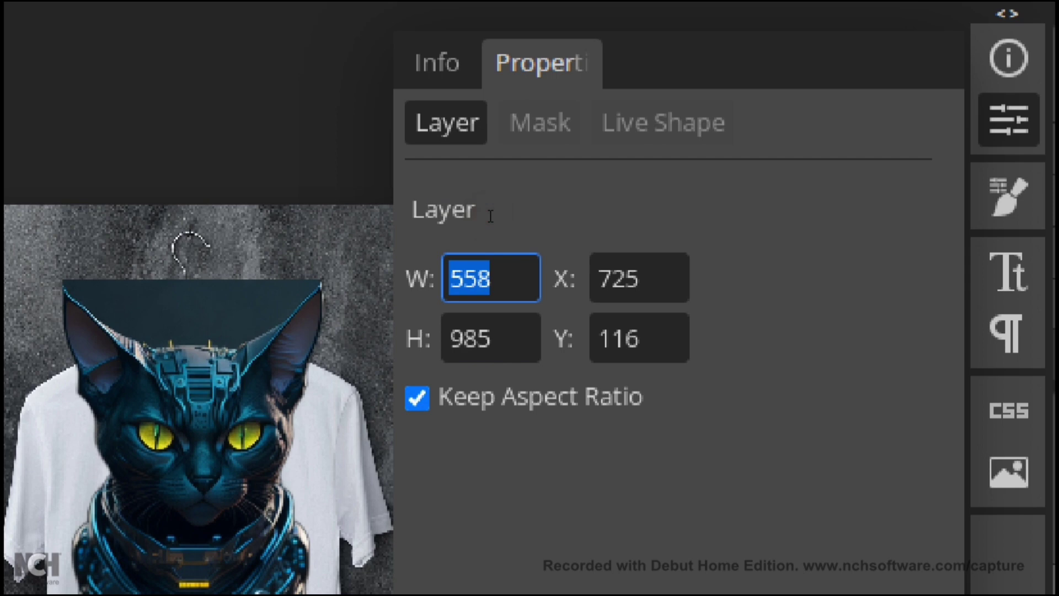
pyautogui.write('11')
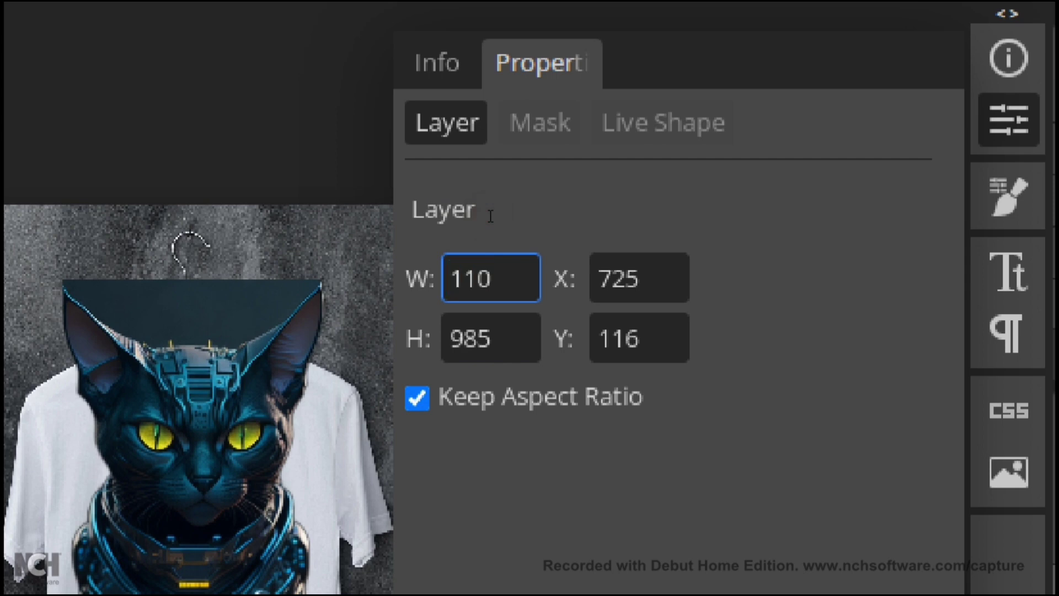
pyautogui.write('0')
pyautogui.press('BackSpace')
pyautogui.press('BackSpace')
pyautogui.write('01')
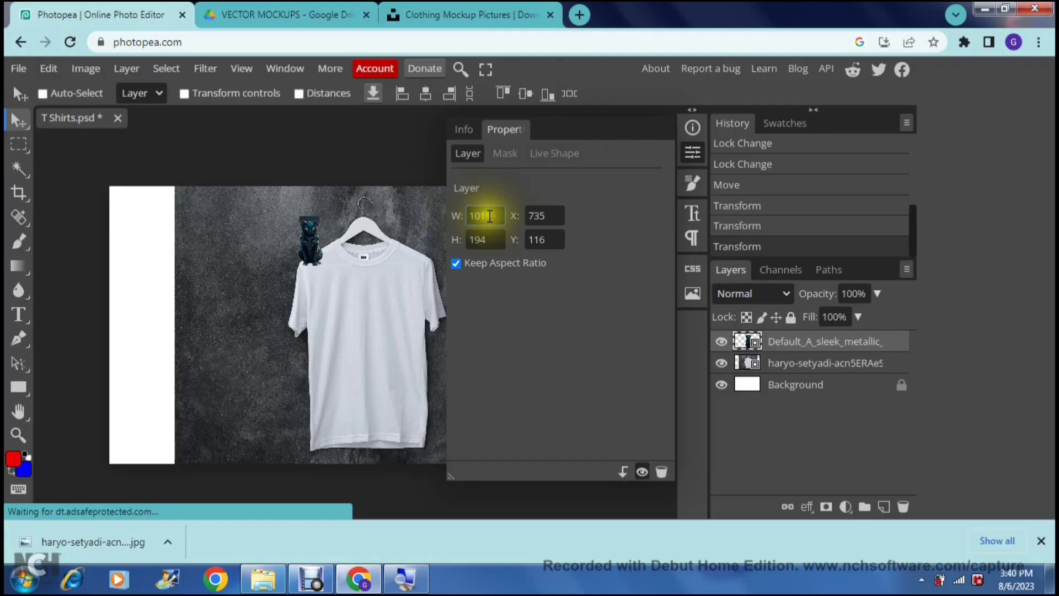
# Step: Adjust the cat's width through 131 and 150 px, settling on 160 px
pyautogui.click(489, 216)
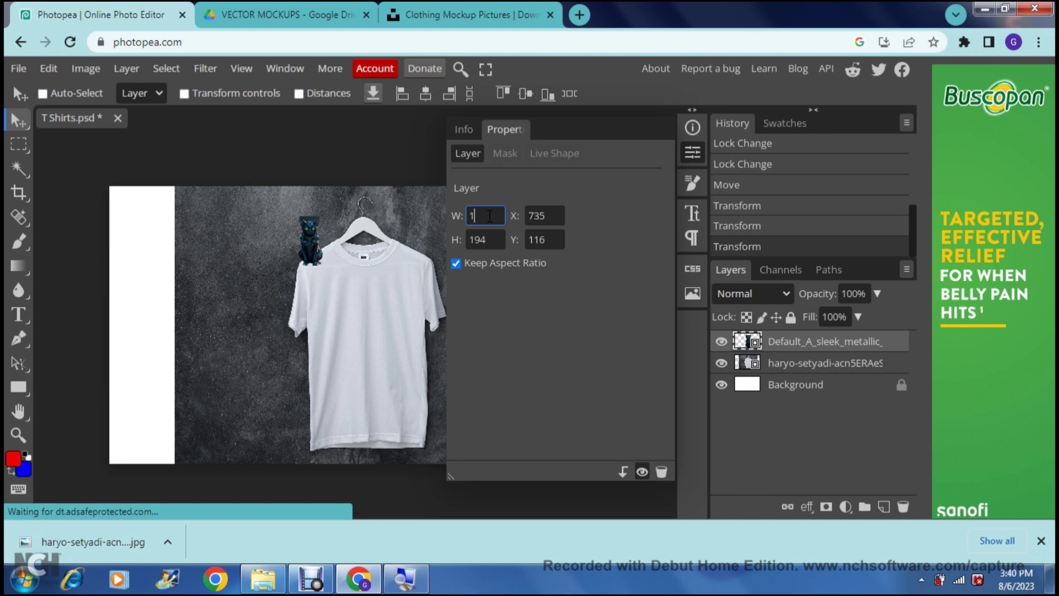
pyautogui.write('120')
pyautogui.press('BackSpace')
pyautogui.press('BackSpace')
pyautogui.write('31')
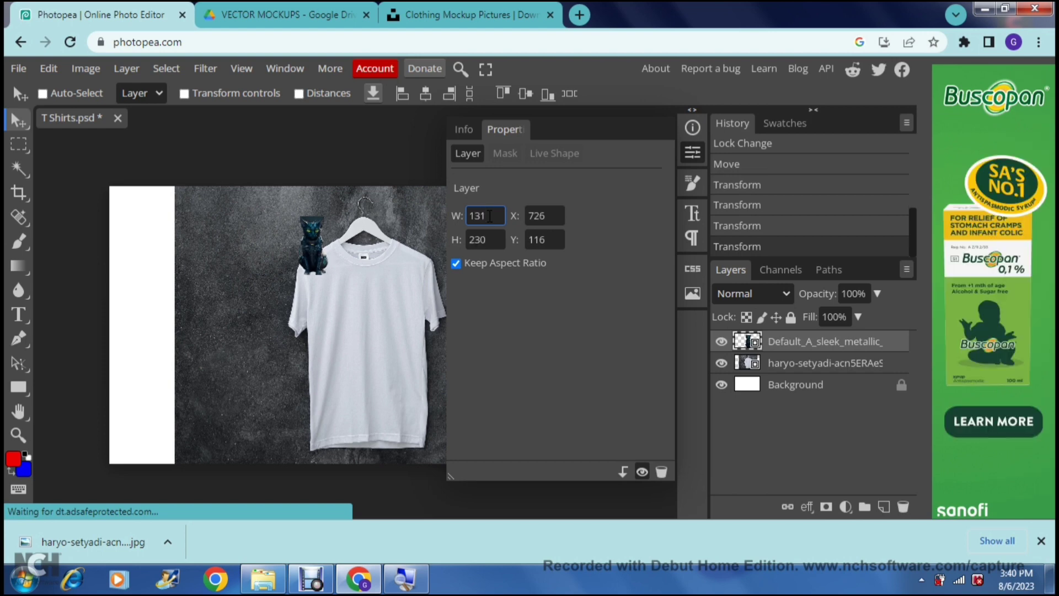
pyautogui.press('BackSpace')
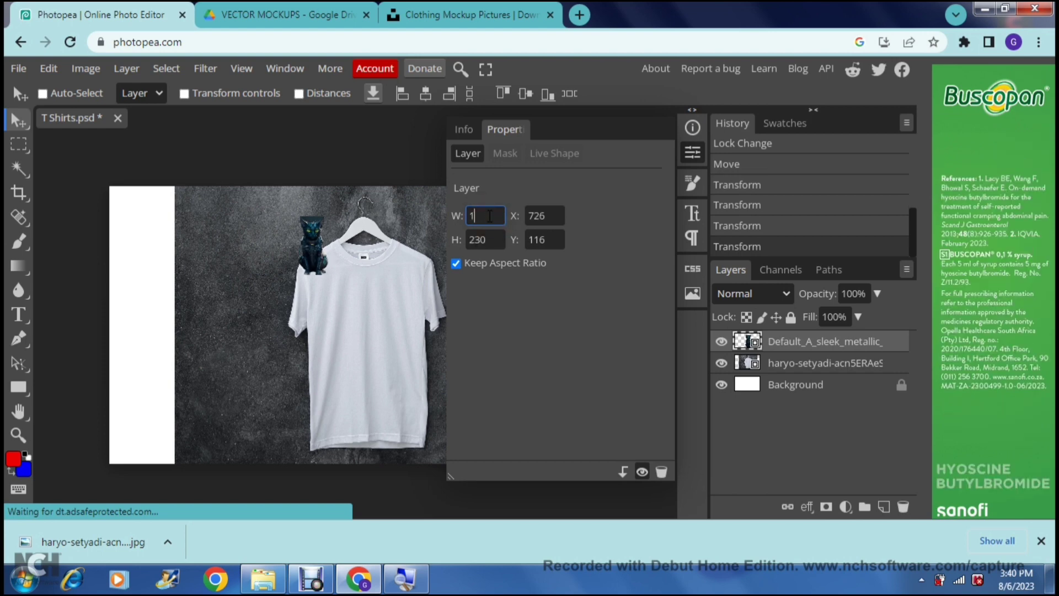
pyautogui.write('50')
pyautogui.press('Return')
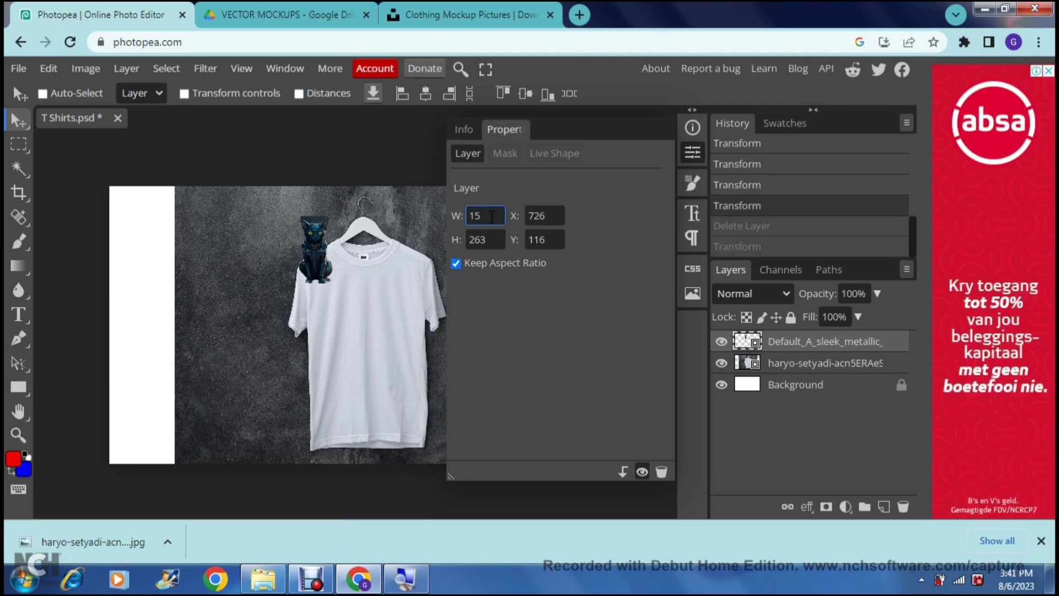
pyautogui.write('60')
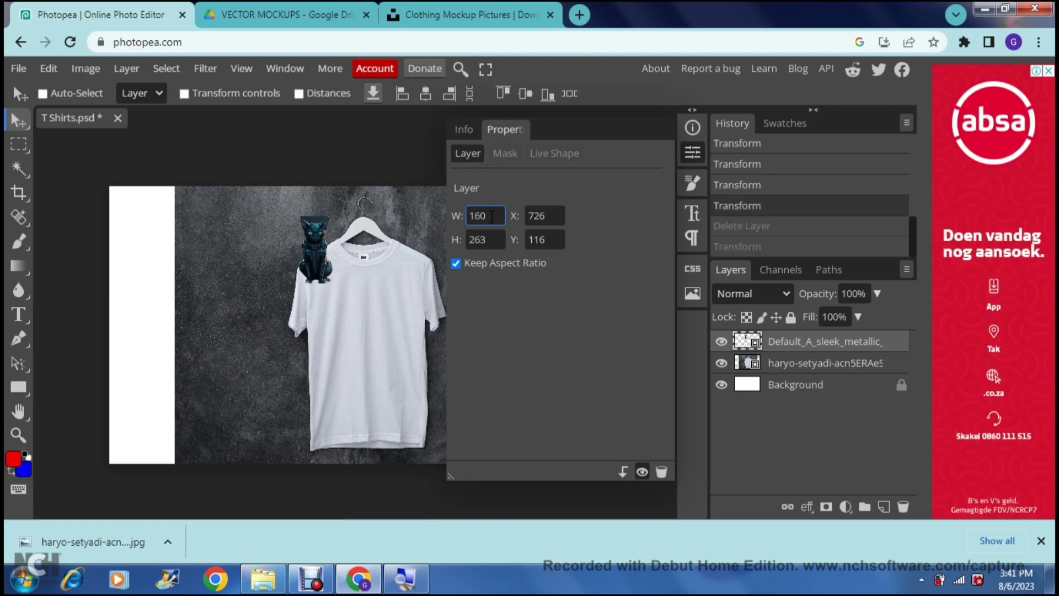
pyautogui.press('Return')
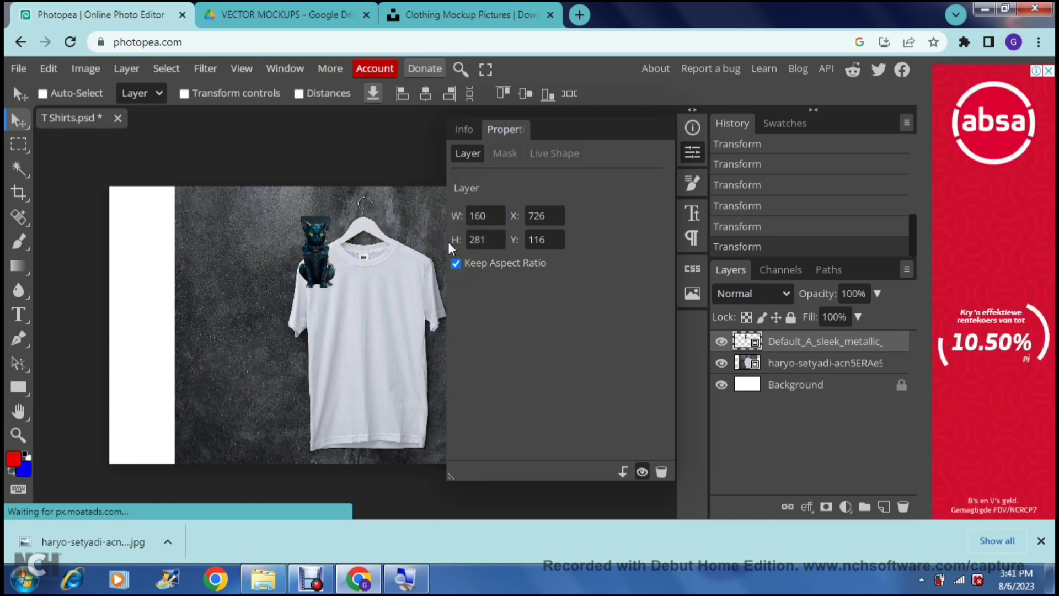
# Step: Close the properties panel and drag the cat to the centre of the shirt's chest
pyautogui.click(690, 149)
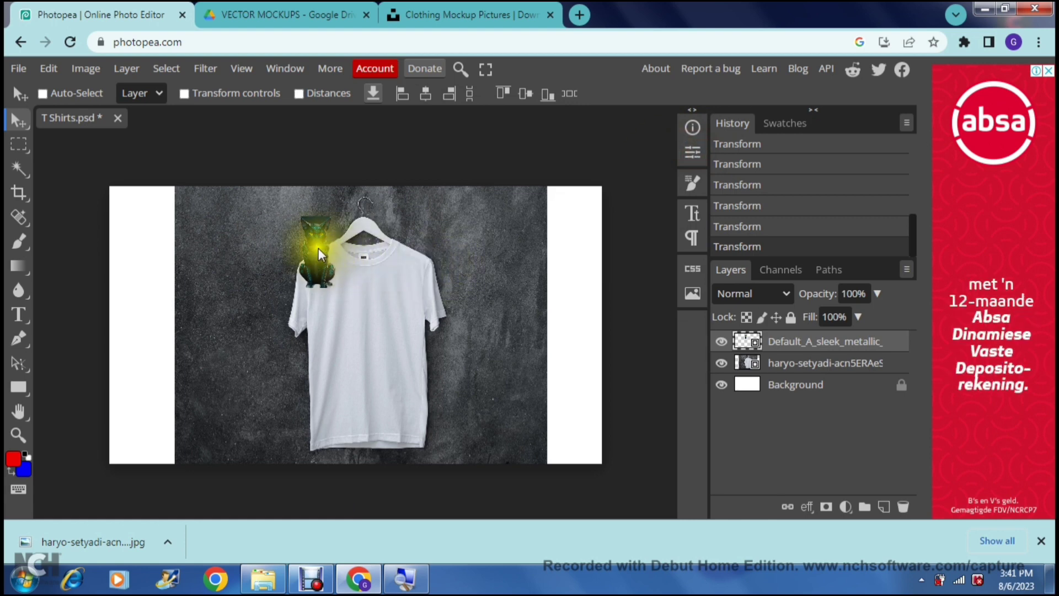
pyautogui.moveTo(319, 247); pyautogui.dragTo(367, 334)
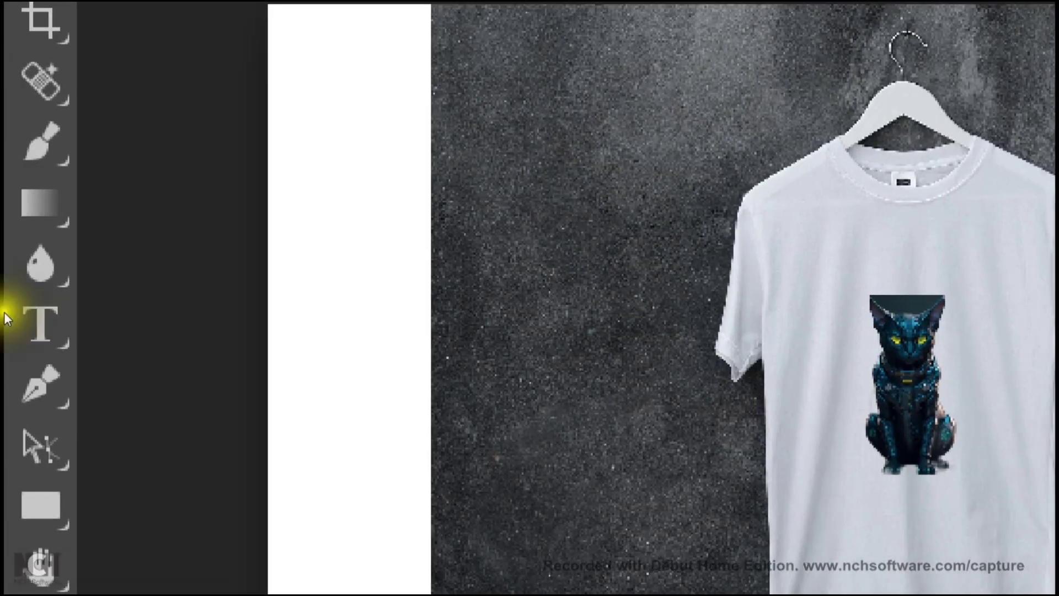
# Step: Draw a text box below the cat with the Type tool and type 'Yourt'
pyautogui.click(18, 312)
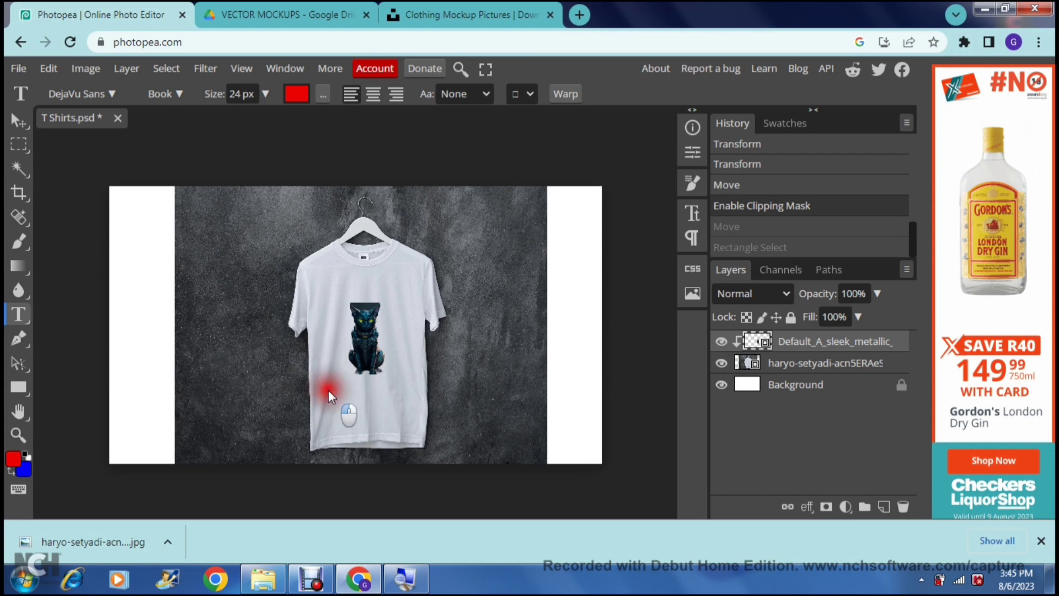
pyautogui.moveTo(329, 390); pyautogui.dragTo(407, 419)
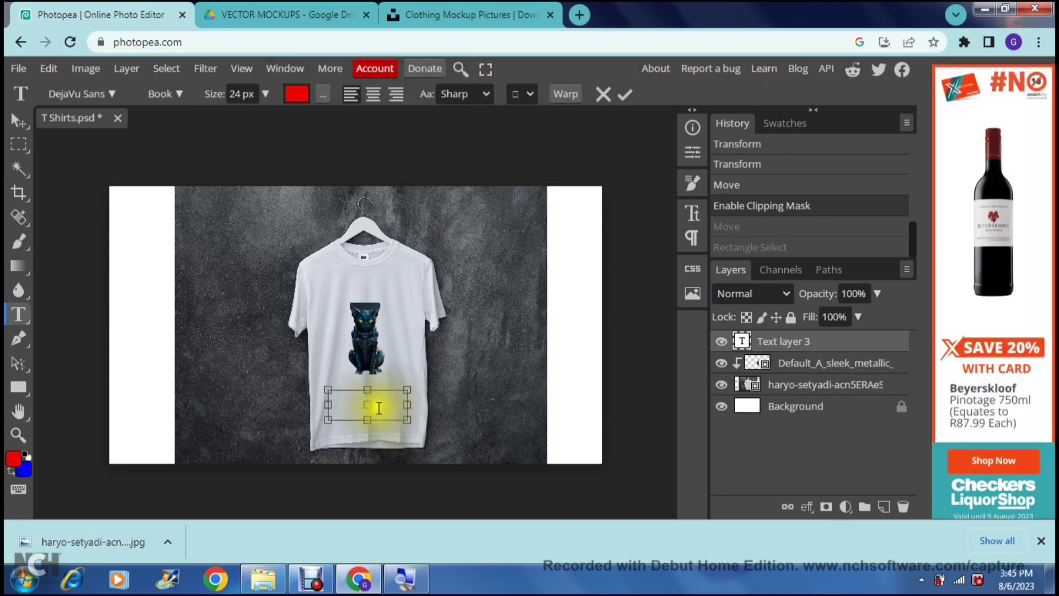
pyautogui.click(353, 404)
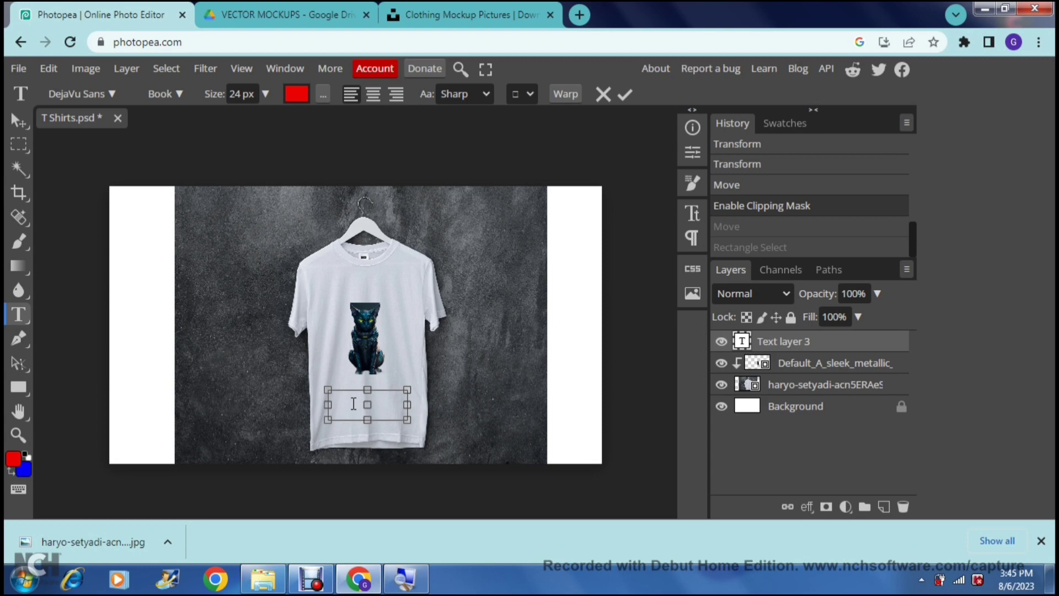
pyautogui.write('Yourt')
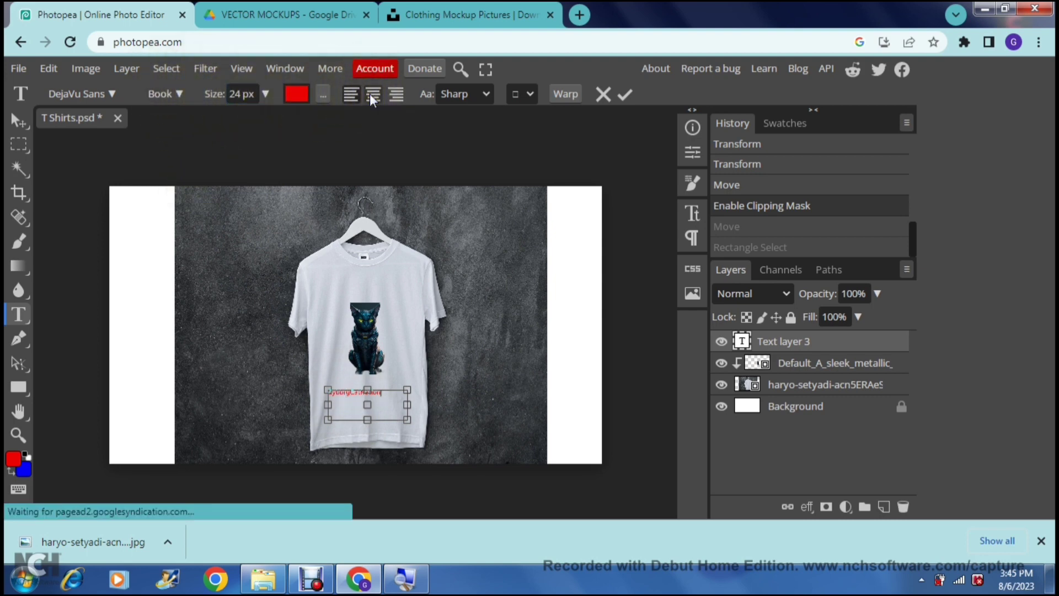
# Step: Select the whole CyborgCatNation line, enlarge it from 24 px to 40 px, and center-align it
pyautogui.press('super')
pyautogui.press('super')
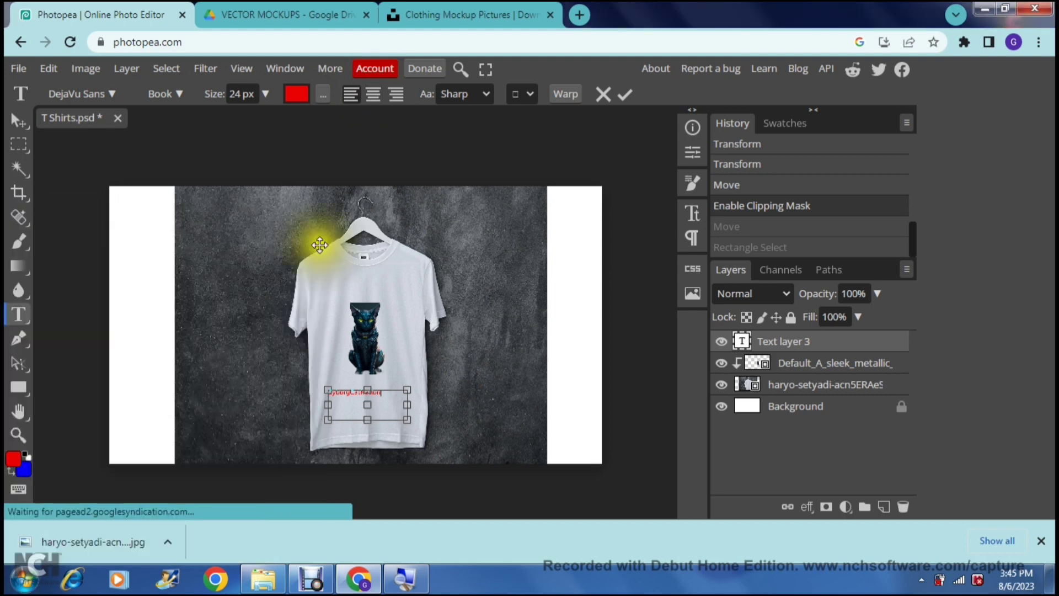
pyautogui.tripleClick(344, 394)
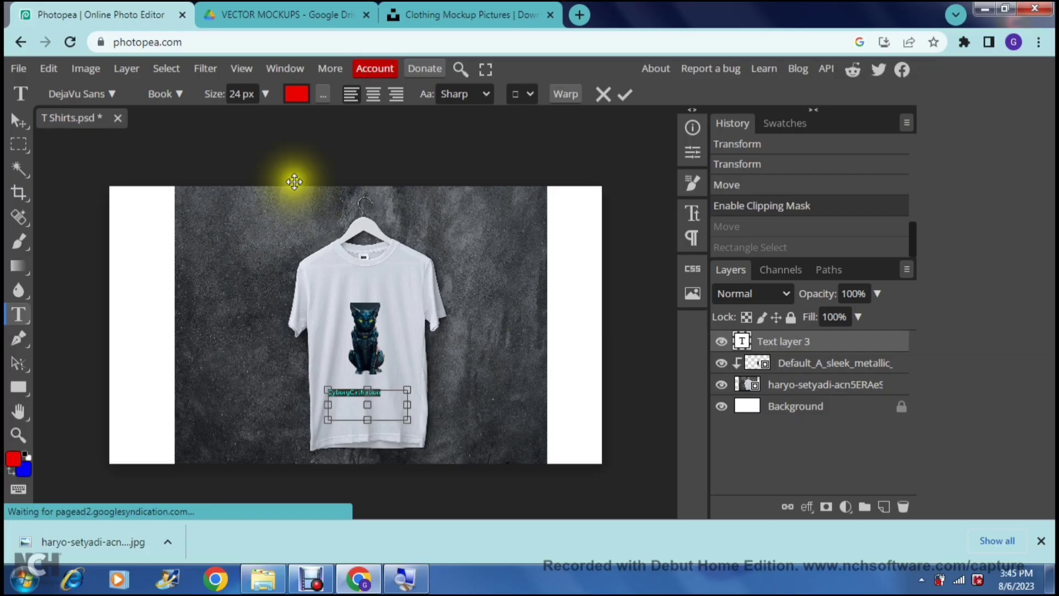
pyautogui.click(263, 96)
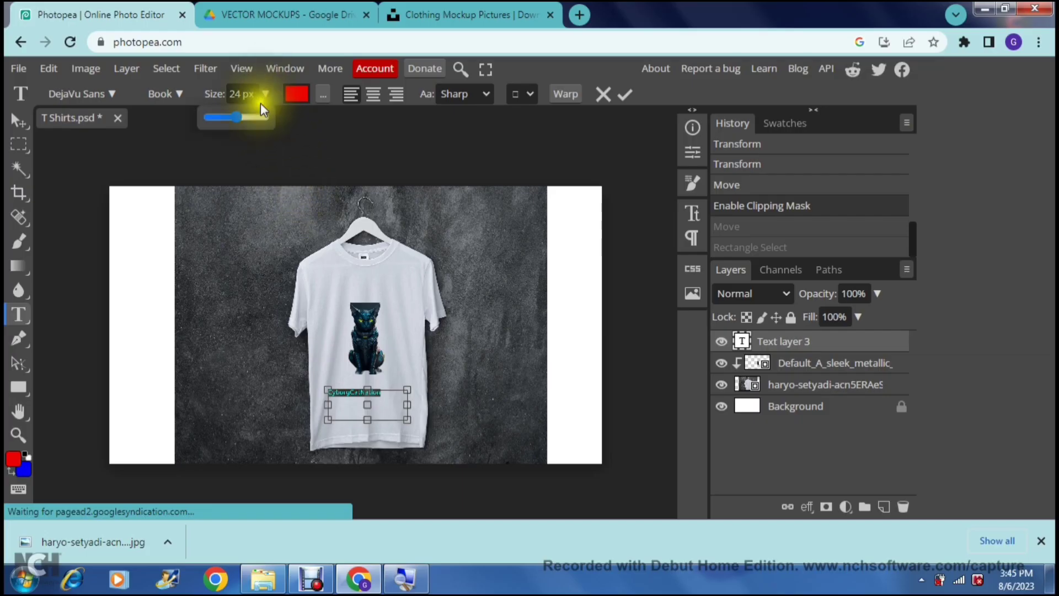
pyautogui.moveTo(237, 117); pyautogui.dragTo(243, 117)
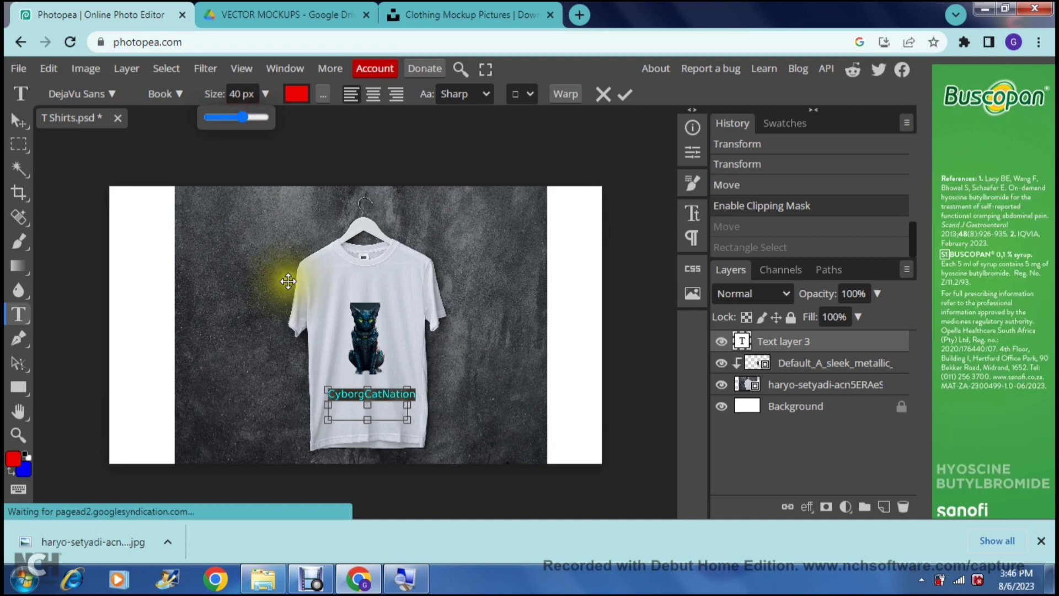
pyautogui.click(362, 136)
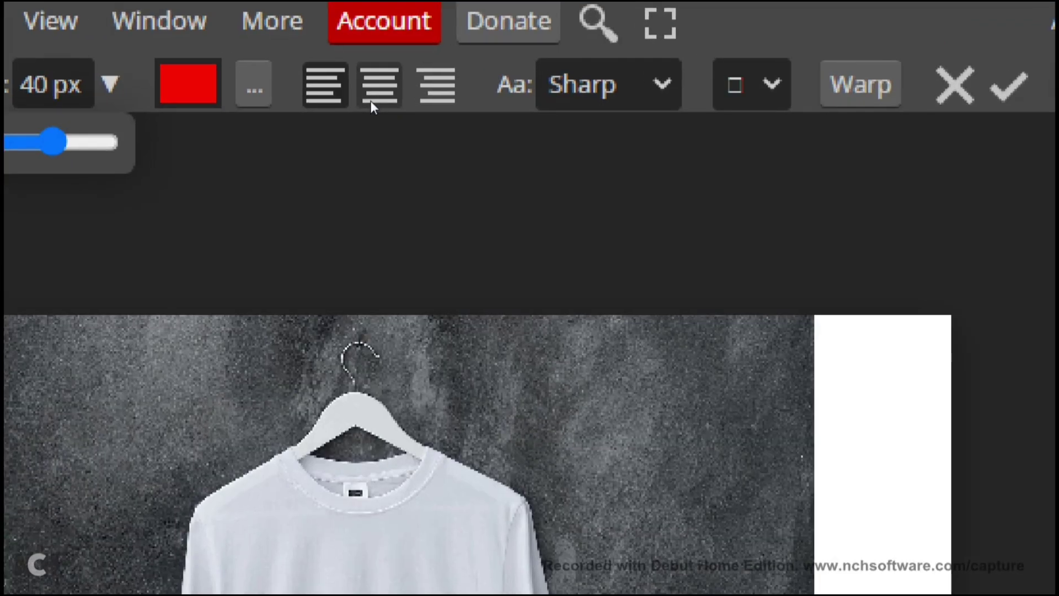
pyautogui.click(369, 101)
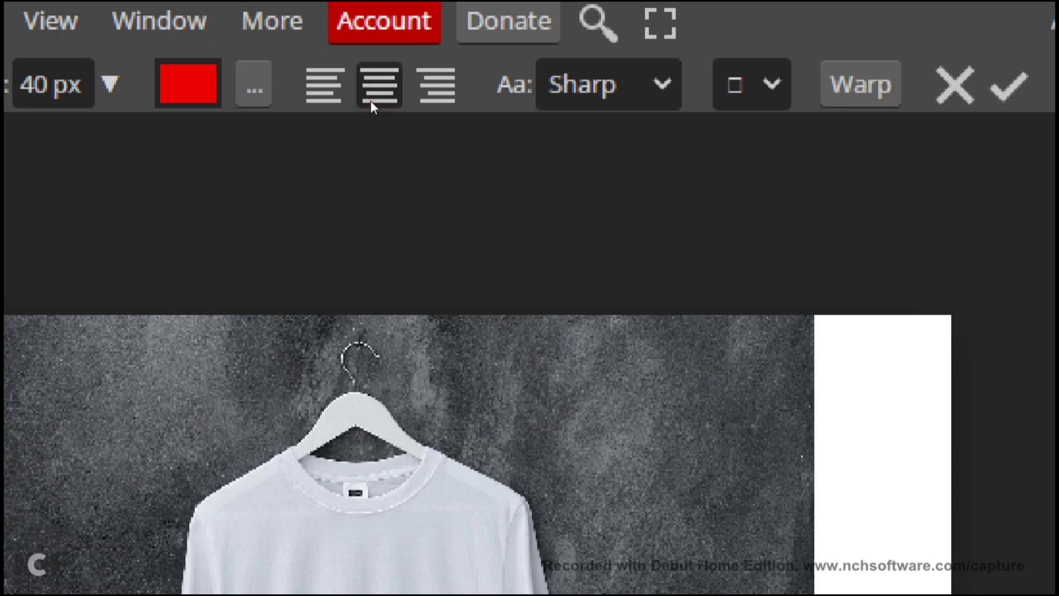
# Step: Change the shirt text's fill colour from red to black (#000000)
pyautogui.click(254, 84)
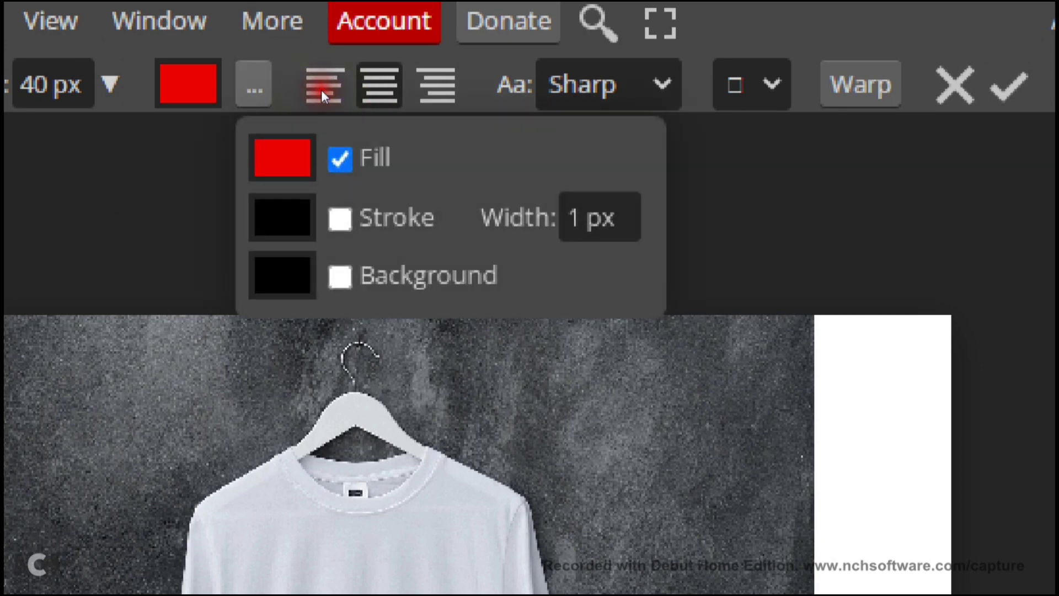
pyautogui.click(335, 135)
pyautogui.click(273, 168)
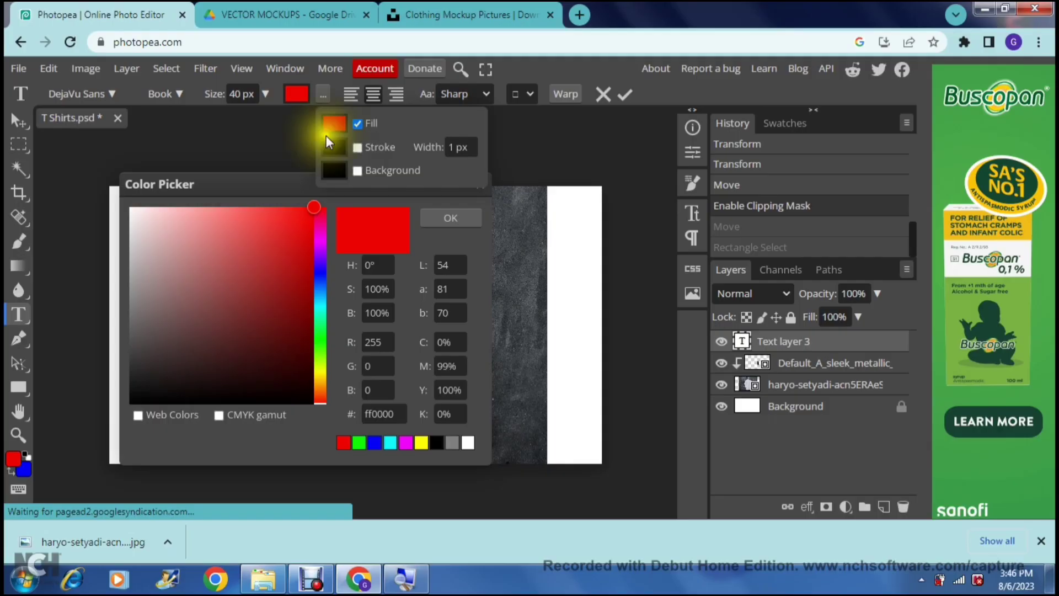
pyautogui.click(312, 206)
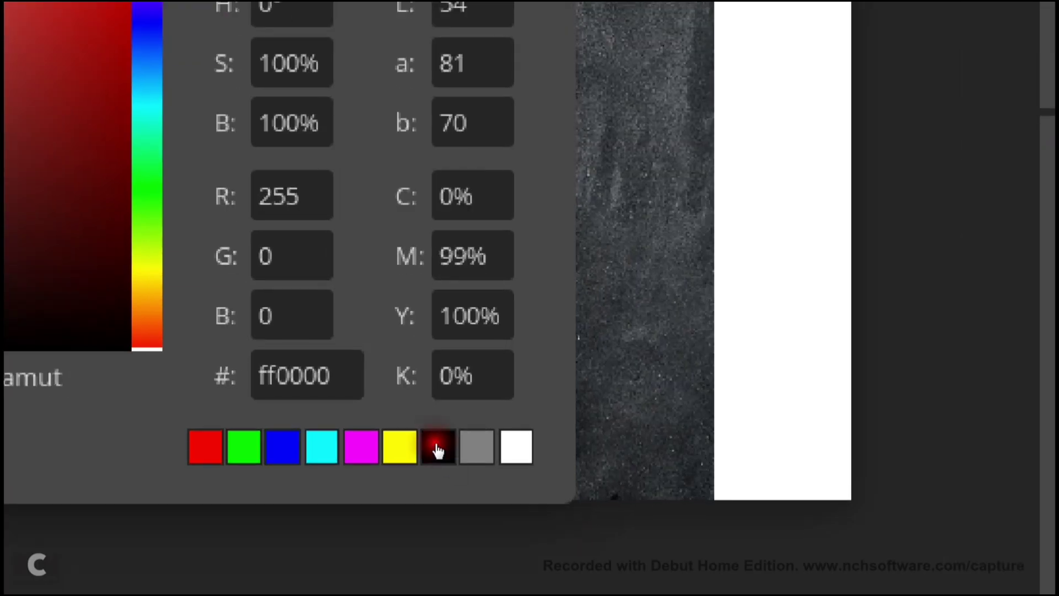
pyautogui.click(438, 450)
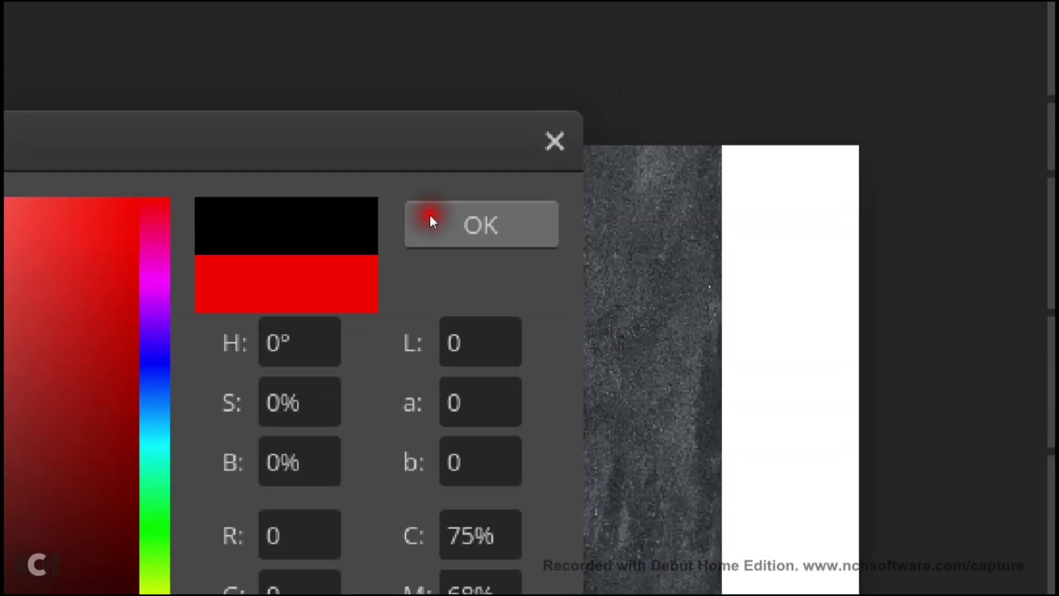
pyautogui.click(430, 215)
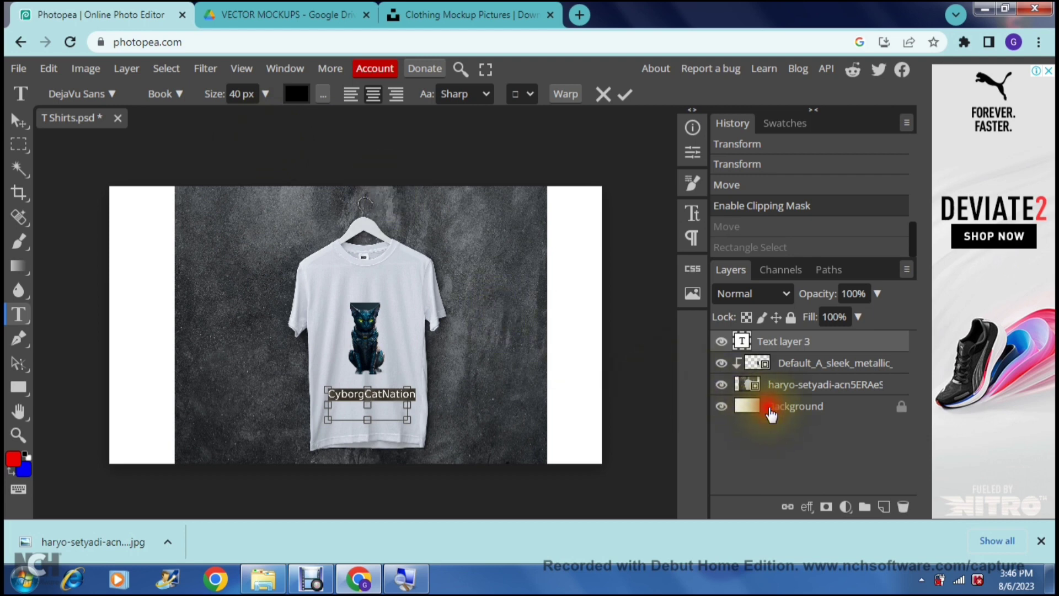
# Step: Commit the text, select the CyborgCatNation layer, and put the text back into editing
pyautogui.click(768, 407)
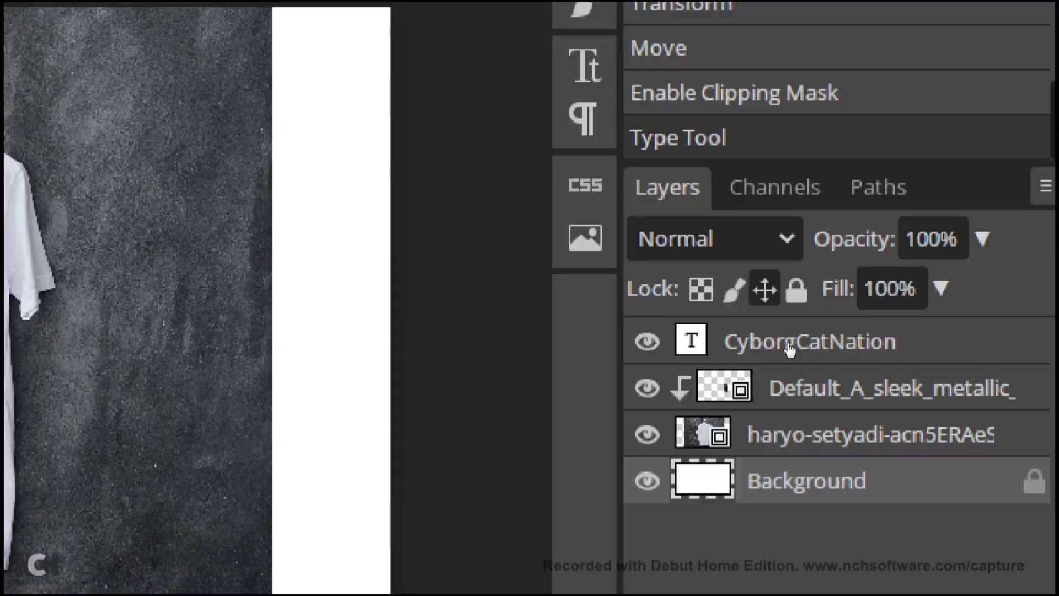
pyautogui.click(788, 344)
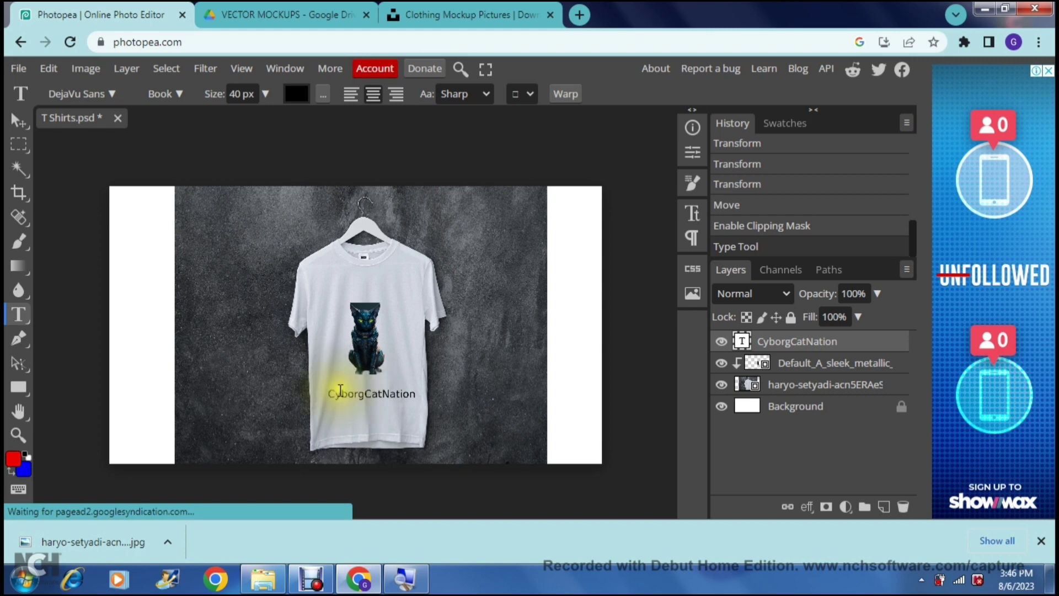
pyautogui.click(353, 393)
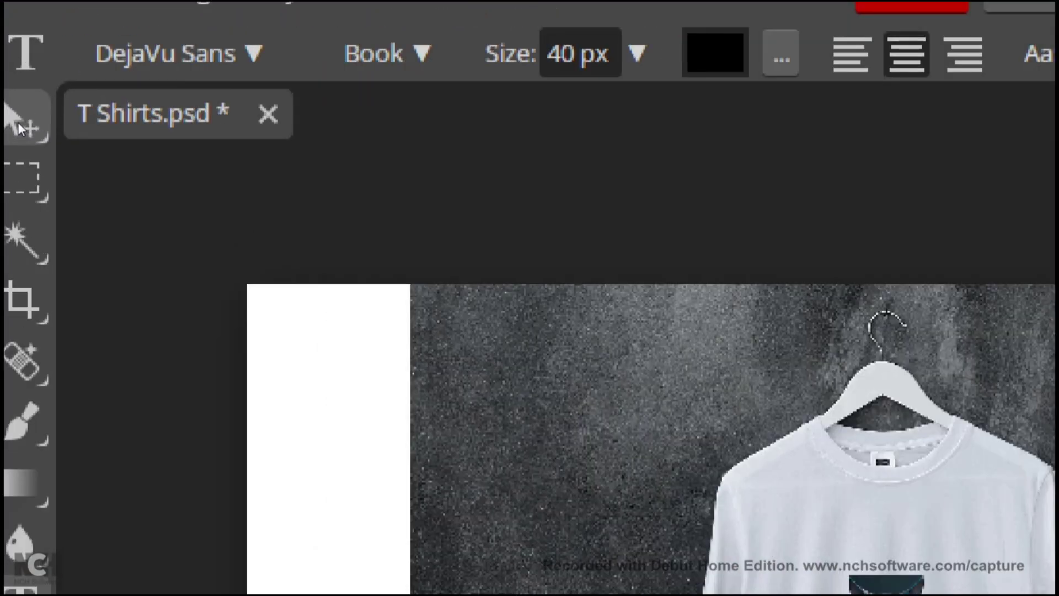
# Step: With the Move tool, nudge the CyborgCatNation text up just beneath the cat
pyautogui.click(18, 126)
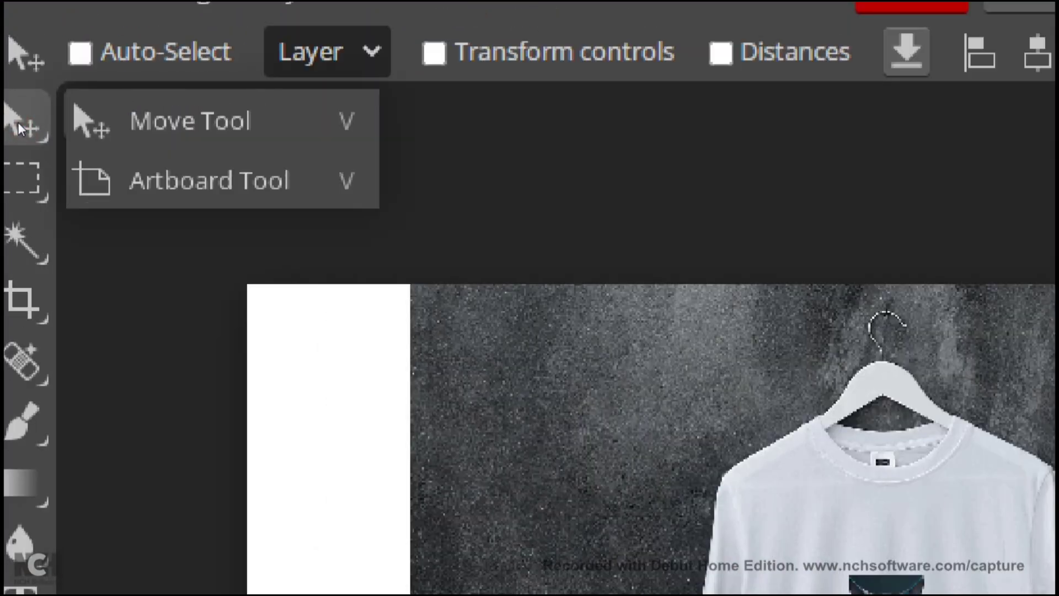
pyautogui.click(89, 135)
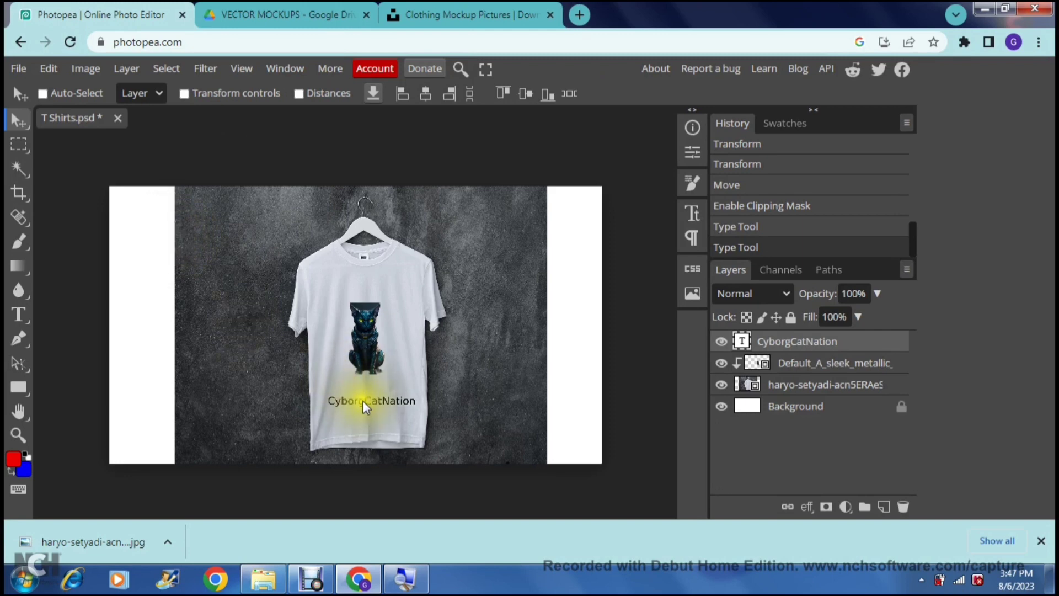
pyautogui.moveTo(363, 401); pyautogui.dragTo(359, 387)
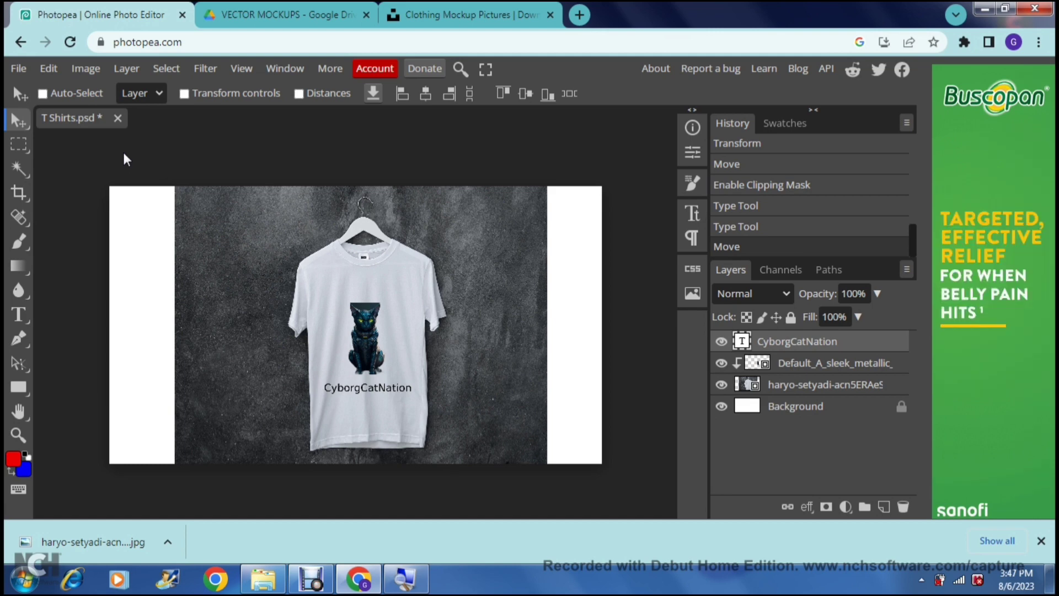
pyautogui.click(267, 136)
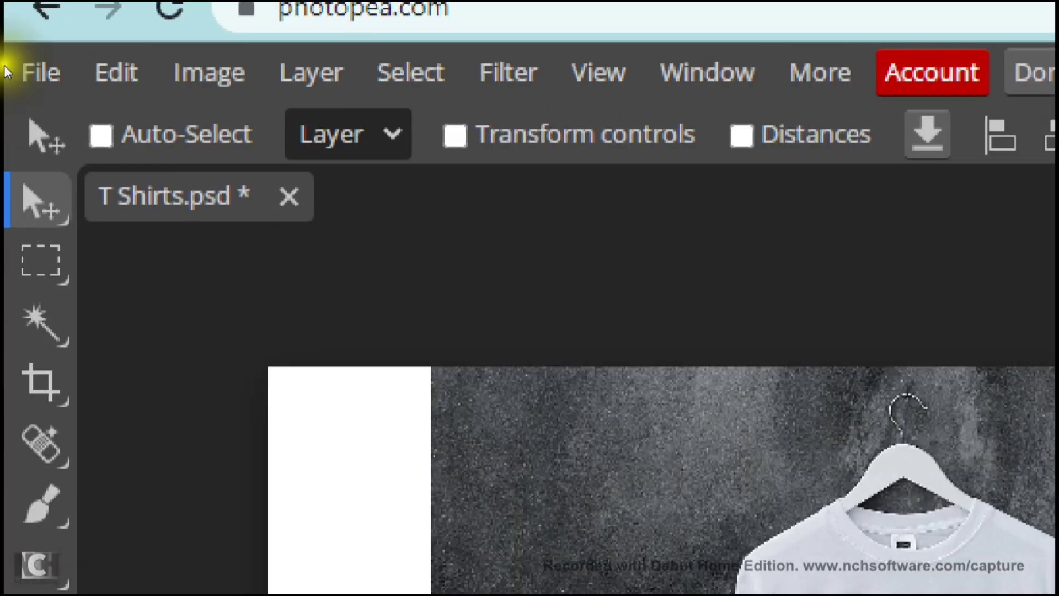
pyautogui.click(14, 67)
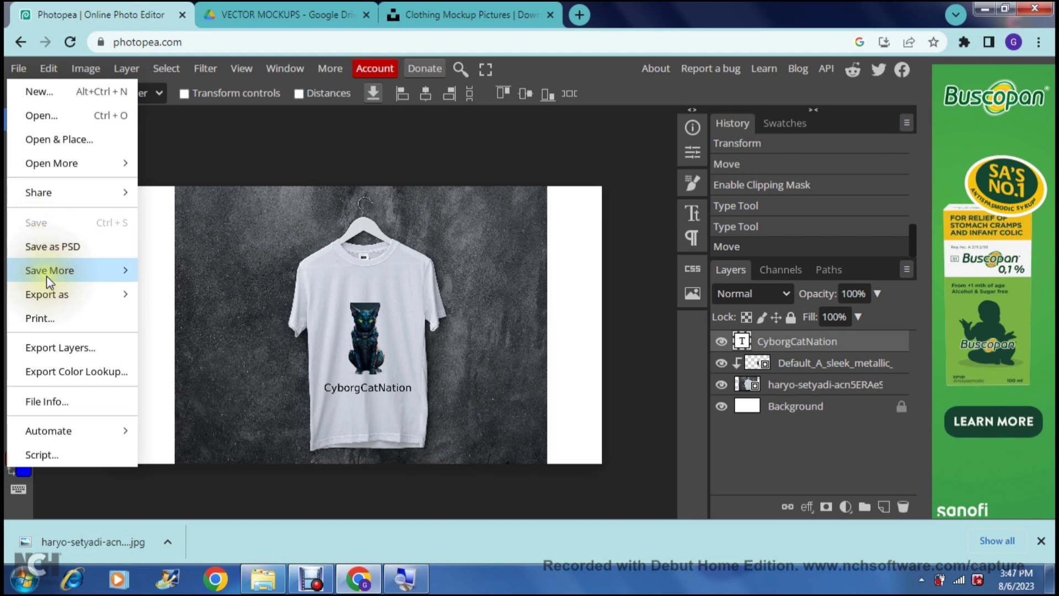
pyautogui.moveTo(46, 275)
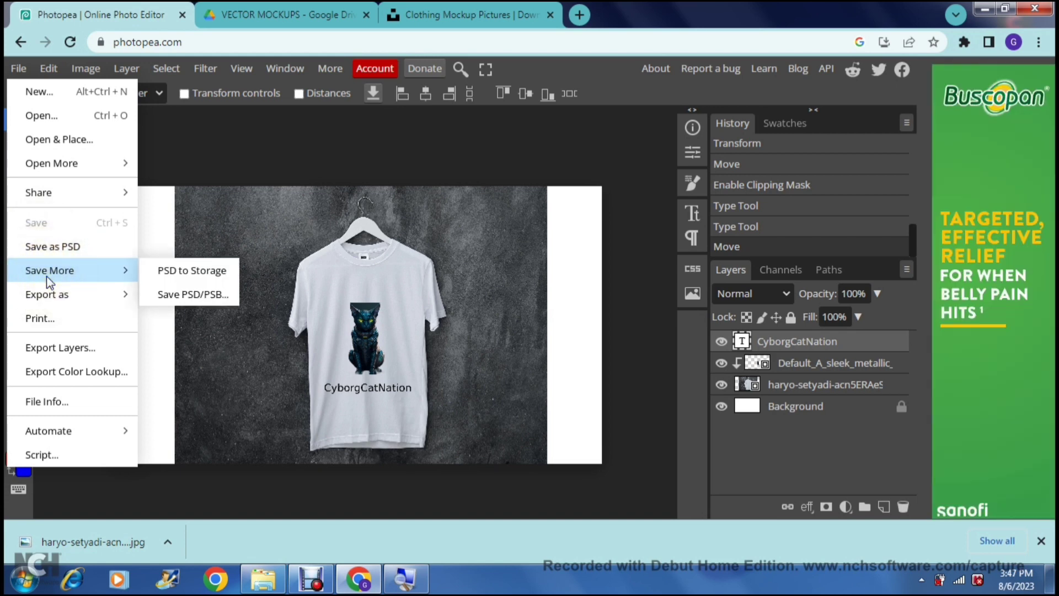
pyautogui.moveTo(55, 297)
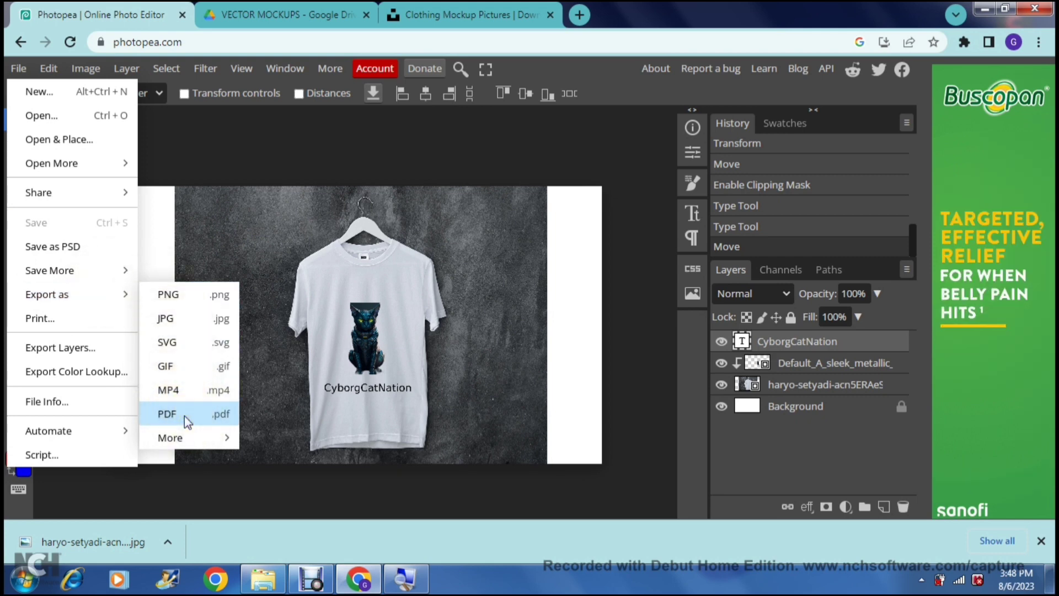
pyautogui.click(275, 162)
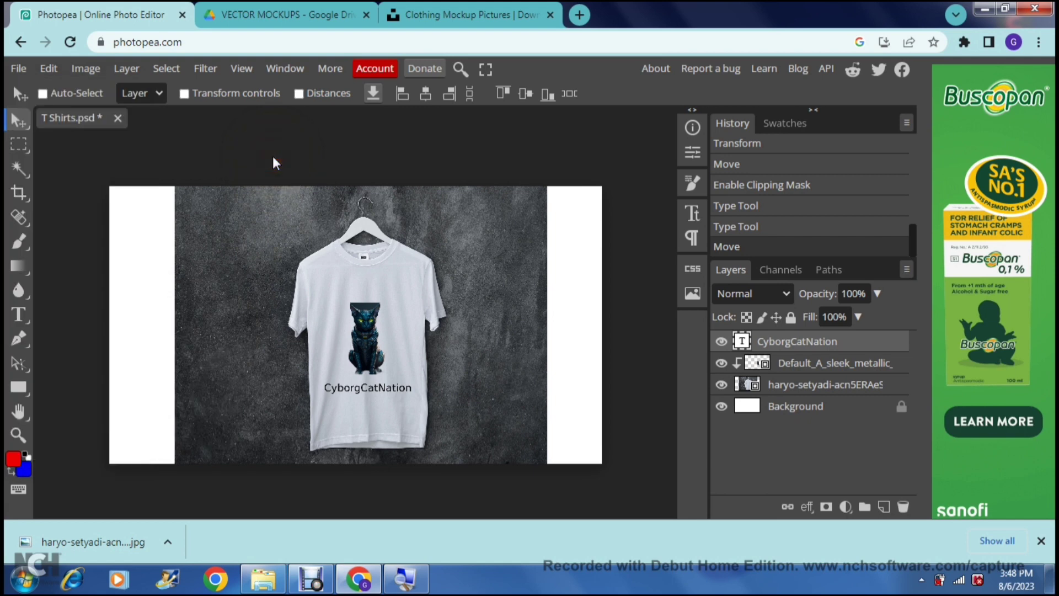